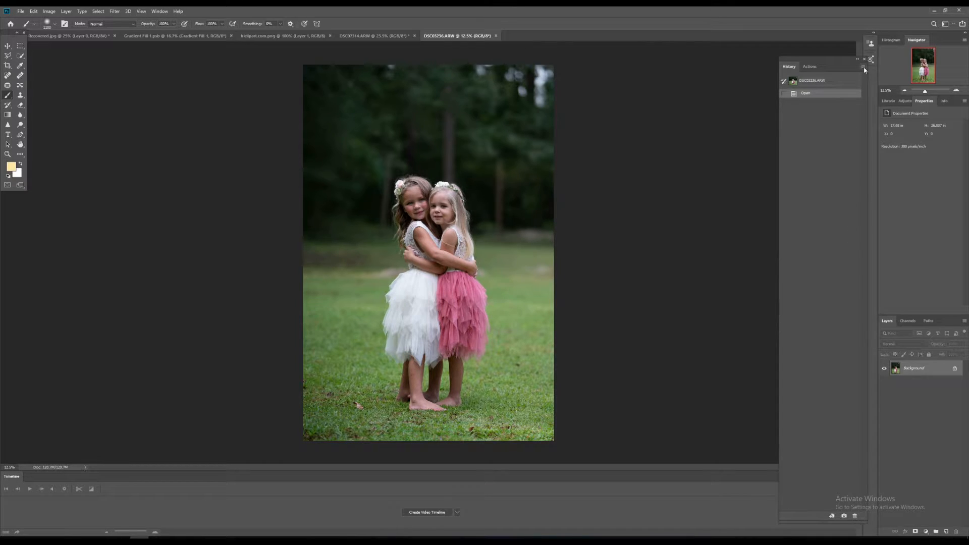
Switch from the History panel to the Actions panel.
{"action": "left_click", "coordinate": [863, 67]}
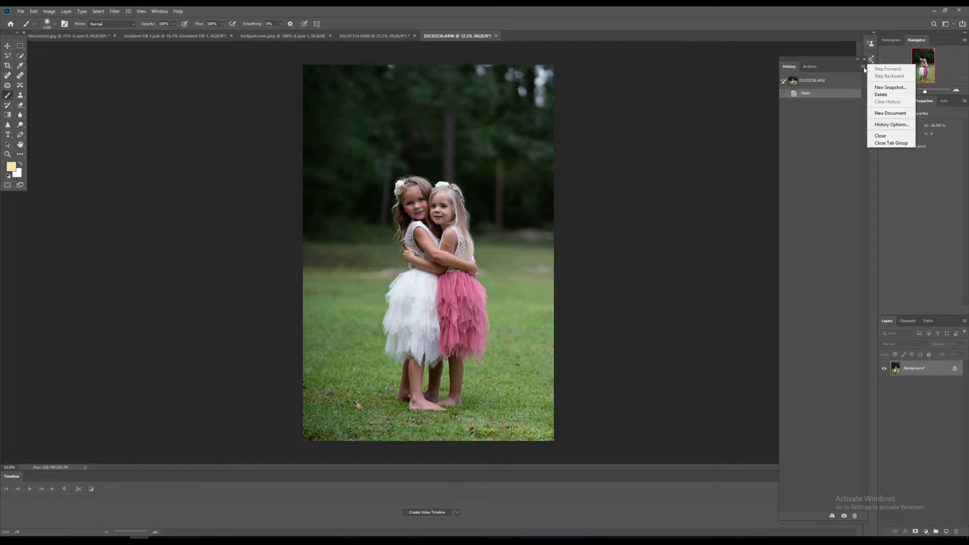
{"action": "left_click", "coordinate": [806, 67]}
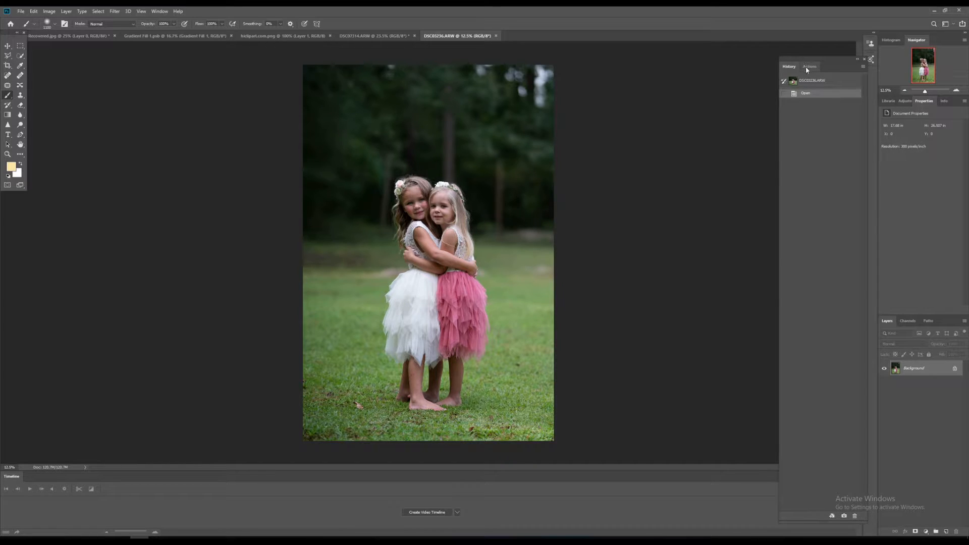
{"action": "left_click", "coordinate": [806, 68]}
Turn off Button Mode in the Actions panel to show actions as a list.
{"action": "left_click", "coordinate": [863, 67]}
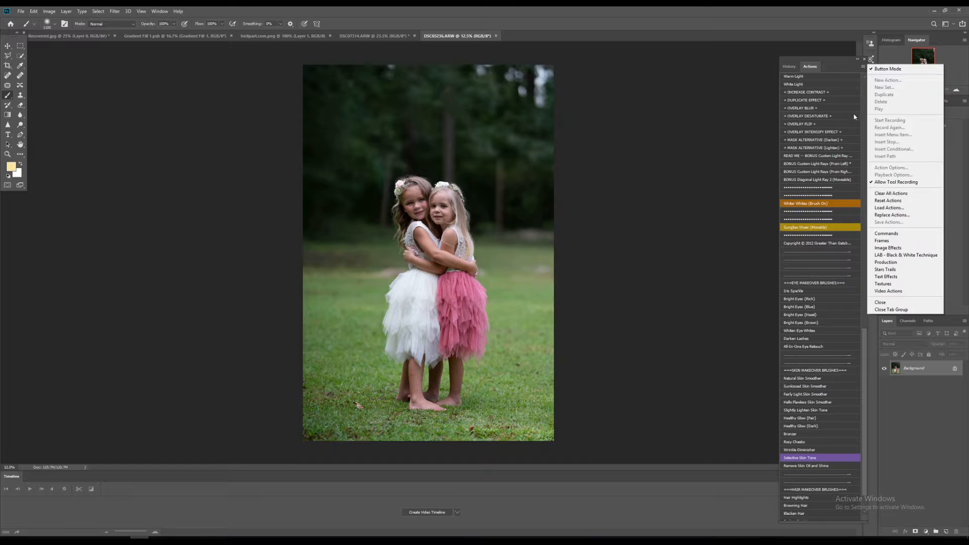
{"action": "left_click", "coordinate": [866, 364]}
{"action": "scroll", "coordinate": [835, 202], "scroll_direction": "up", "scroll_amount": 15}
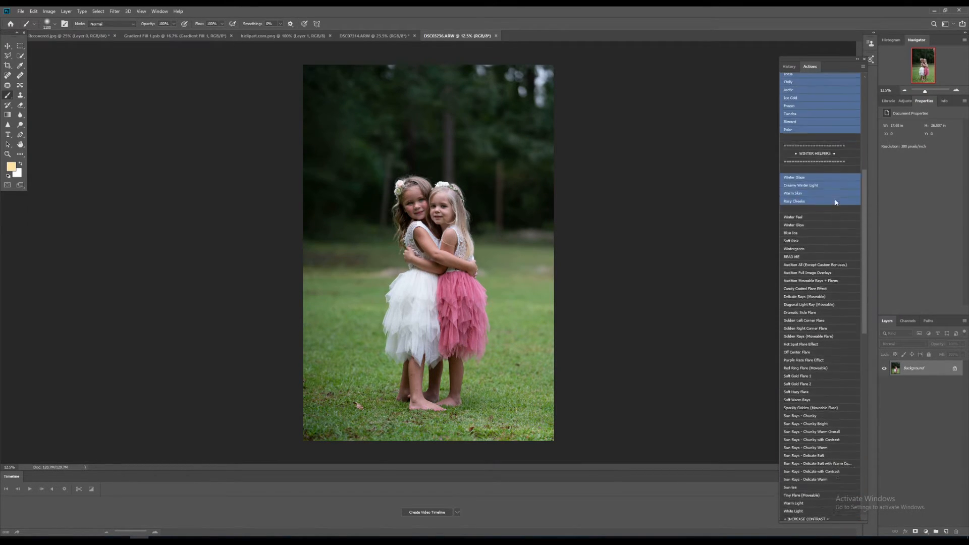
{"action": "scroll", "coordinate": [836, 202], "scroll_direction": "up", "scroll_amount": 10}
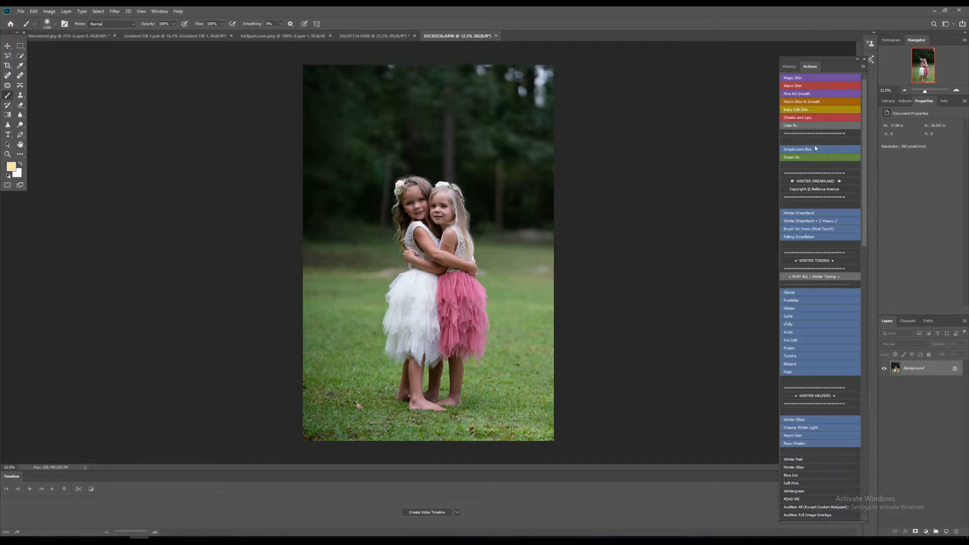
{"action": "left_click", "coordinate": [864, 66]}
{"action": "left_click", "coordinate": [878, 70]}
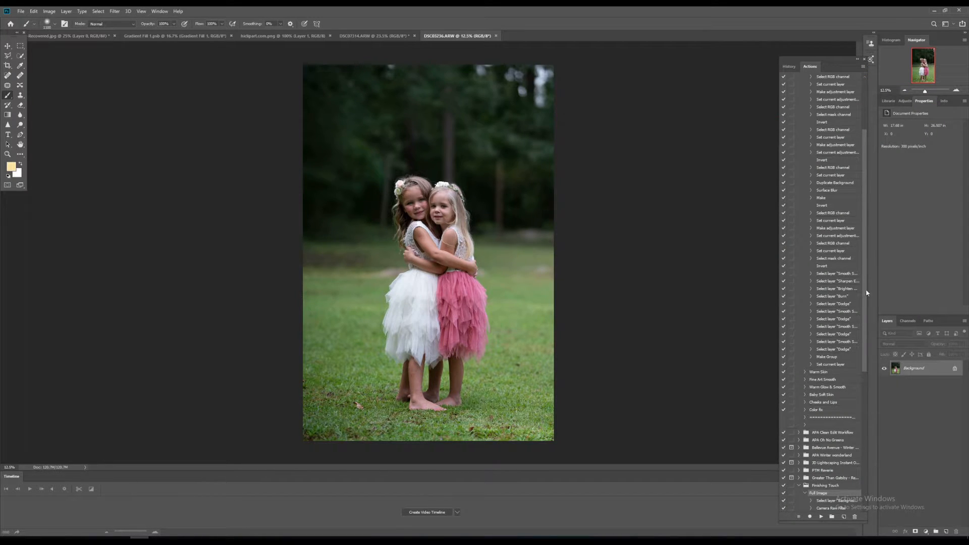
Create a new action set named Sample2.
{"action": "left_click", "coordinate": [864, 66]}
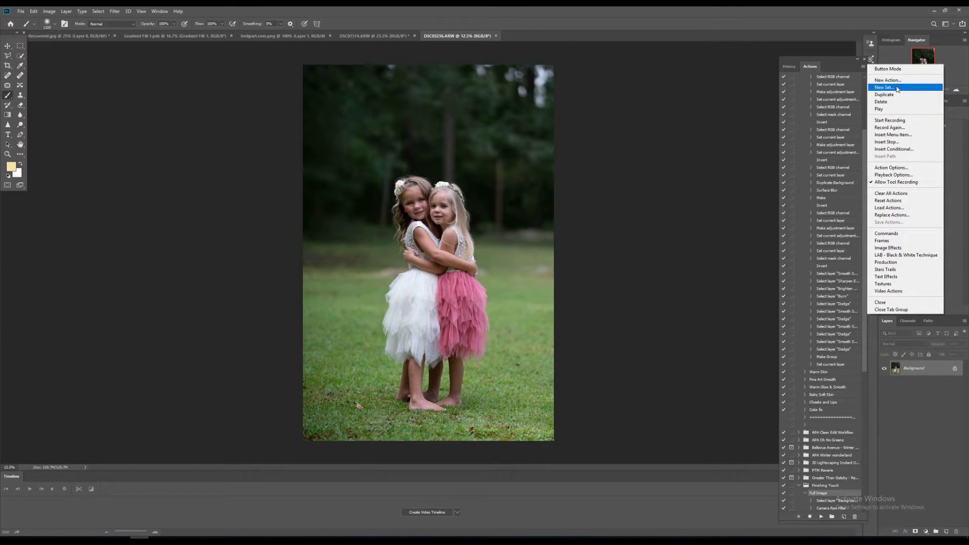
{"action": "left_click", "coordinate": [896, 88]}
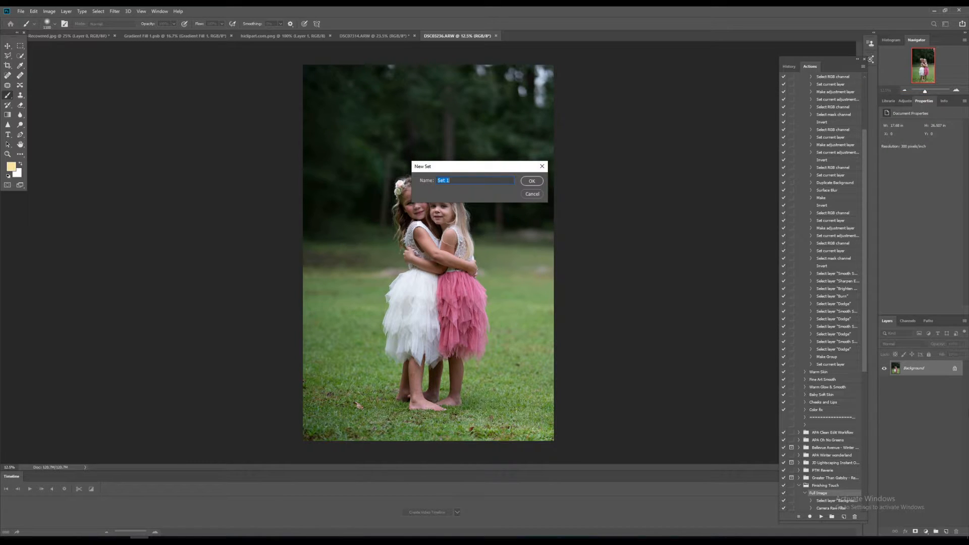
{"action": "type", "text": "Samo"}
{"action": "left_click", "coordinate": [531, 181]}
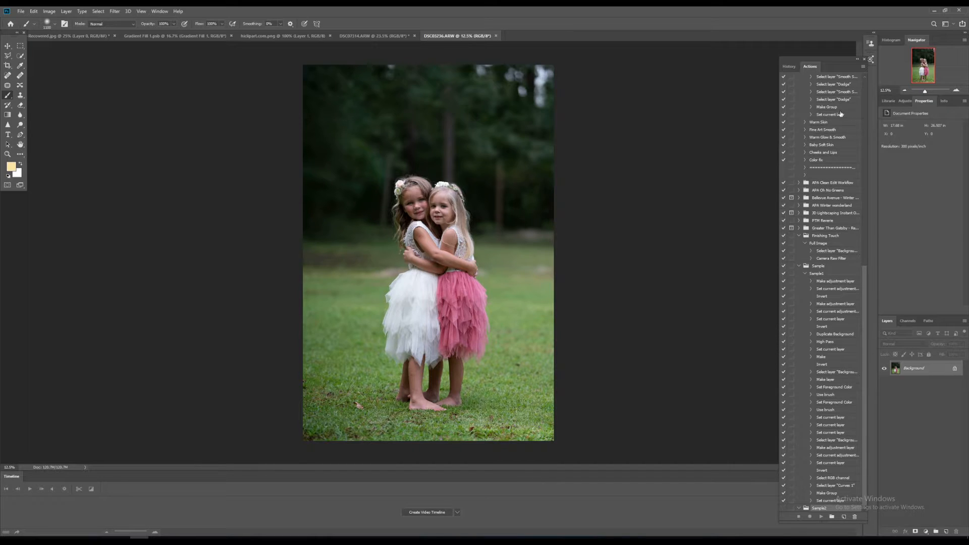
Create a new action named quick workflow in set Sample2 with Orange color and start recording.
{"action": "left_click", "coordinate": [862, 66]}
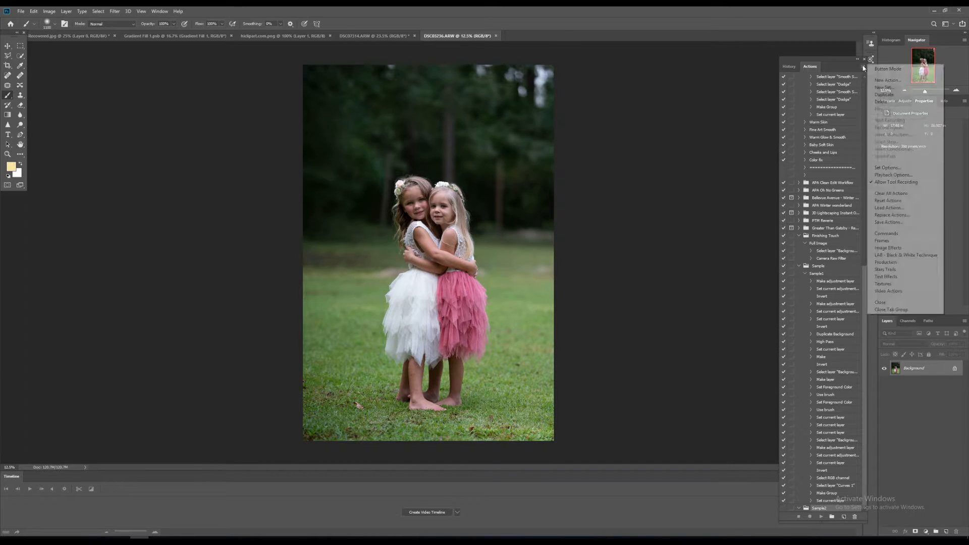
{"action": "left_click", "coordinate": [887, 80]}
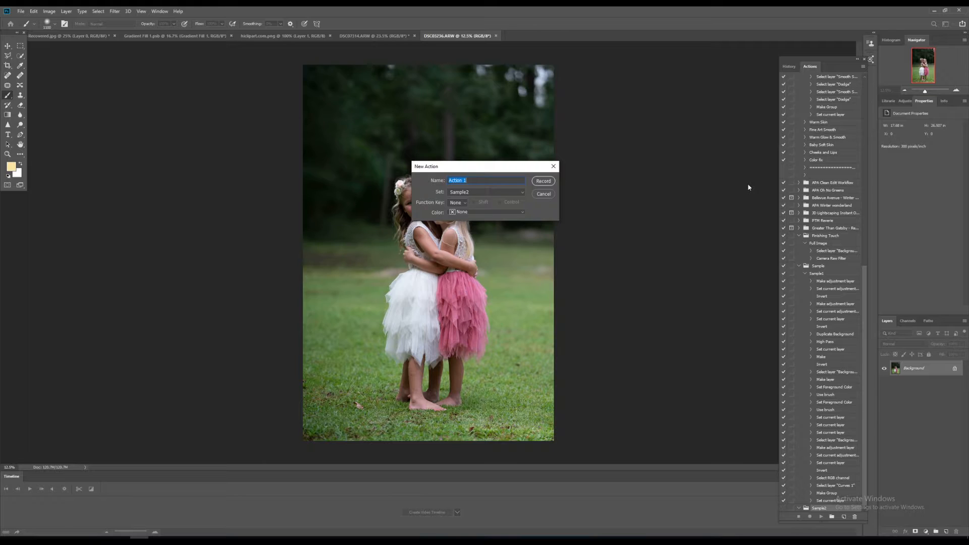
{"action": "type", "text": "quick workflow"}
{"action": "left_click", "coordinate": [520, 213]}
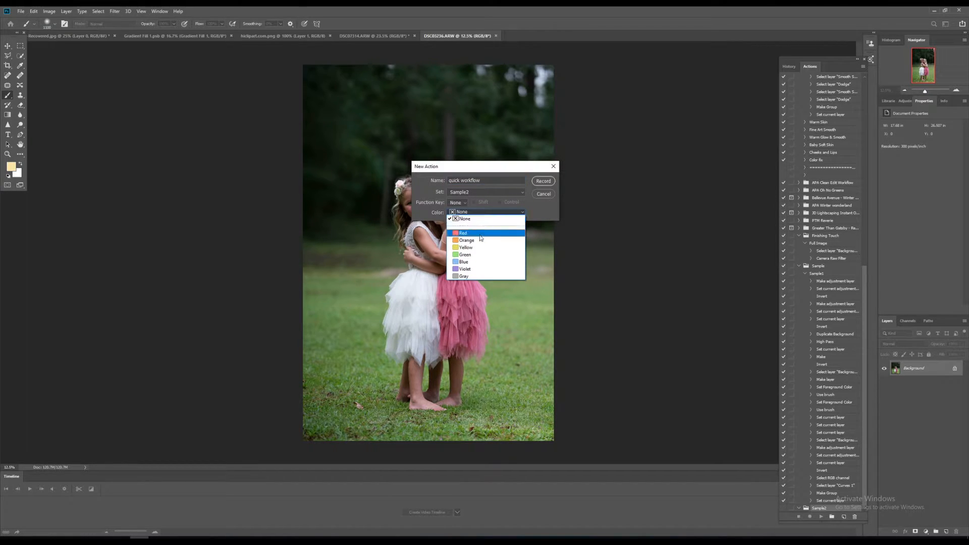
{"action": "left_click", "coordinate": [482, 243]}
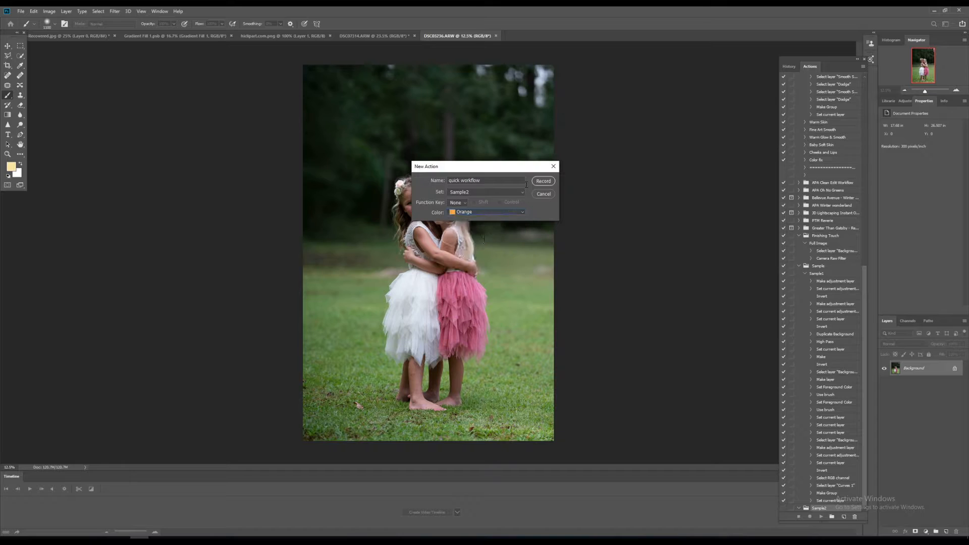
{"action": "left_click", "coordinate": [543, 182]}
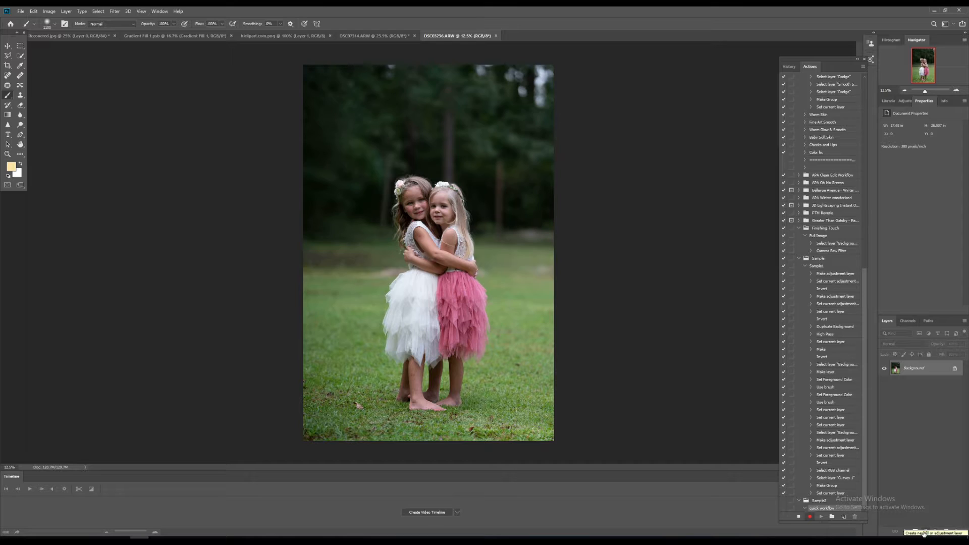
Add a Curves adjustment layer, raise the RGB curve midpoint slightly, and invert its layer mask.
{"action": "left_click", "coordinate": [923, 534]}
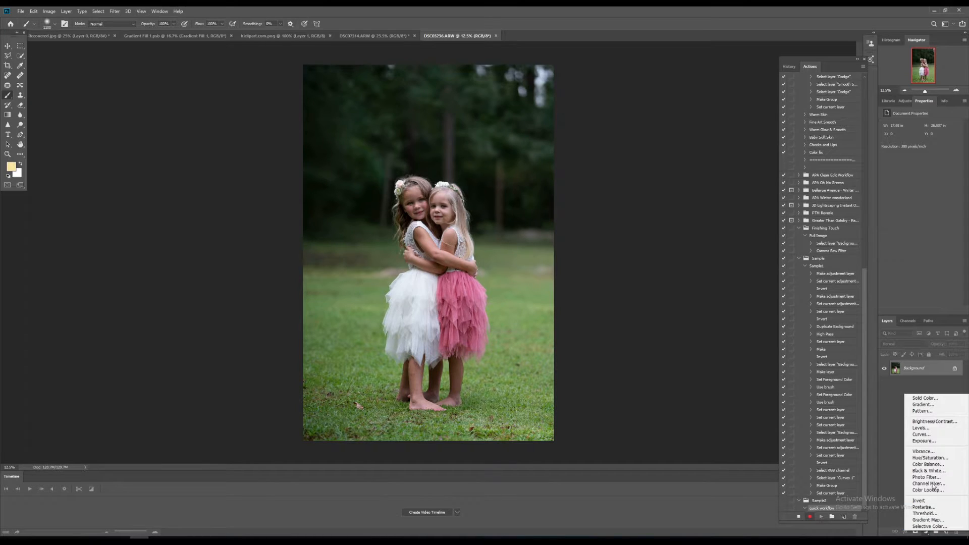
{"action": "left_click", "coordinate": [951, 435]}
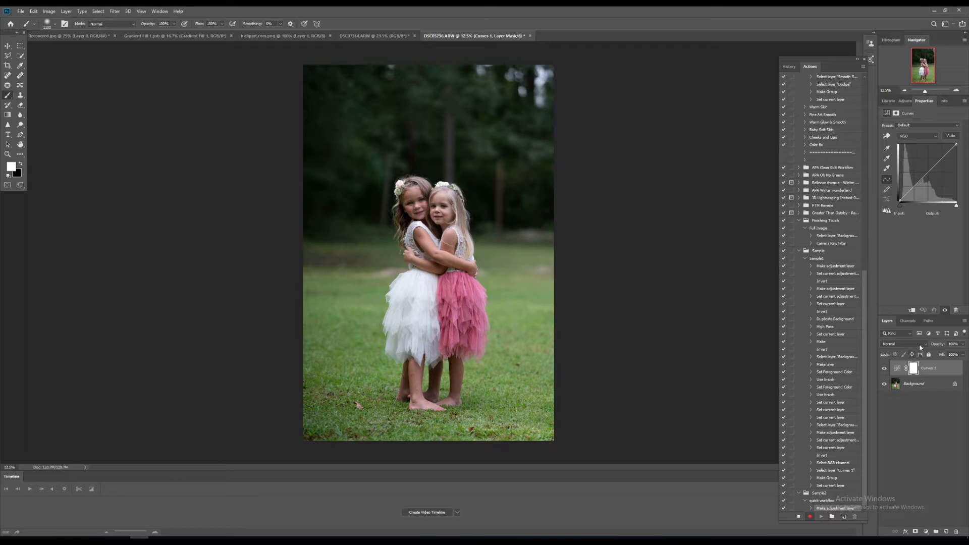
{"action": "left_click_drag", "start_coordinate": [929, 172], "coordinate": [928, 168]}
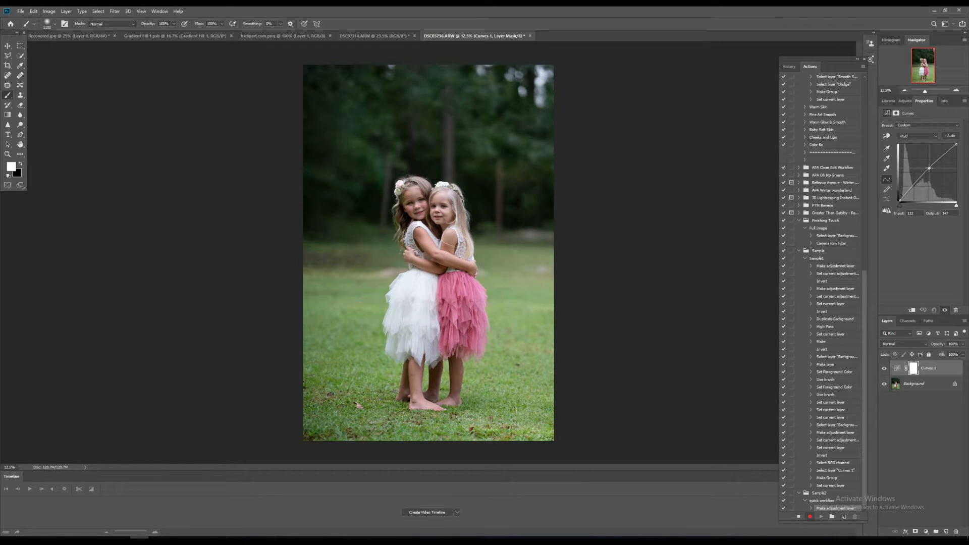
{"action": "left_click_drag", "start_coordinate": [928, 168], "coordinate": [927, 170]}
{"action": "left_click", "coordinate": [914, 369]}
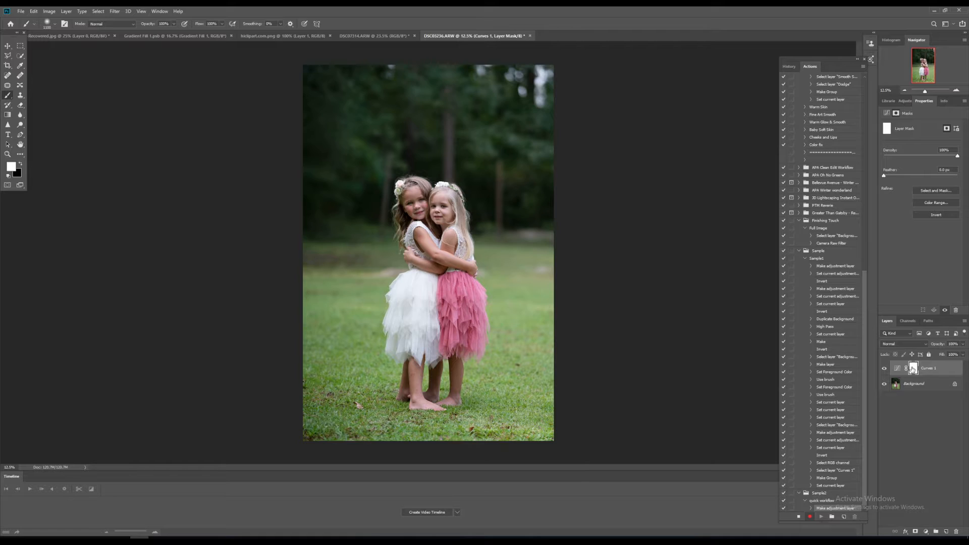
{"action": "left_click", "coordinate": [941, 215]}
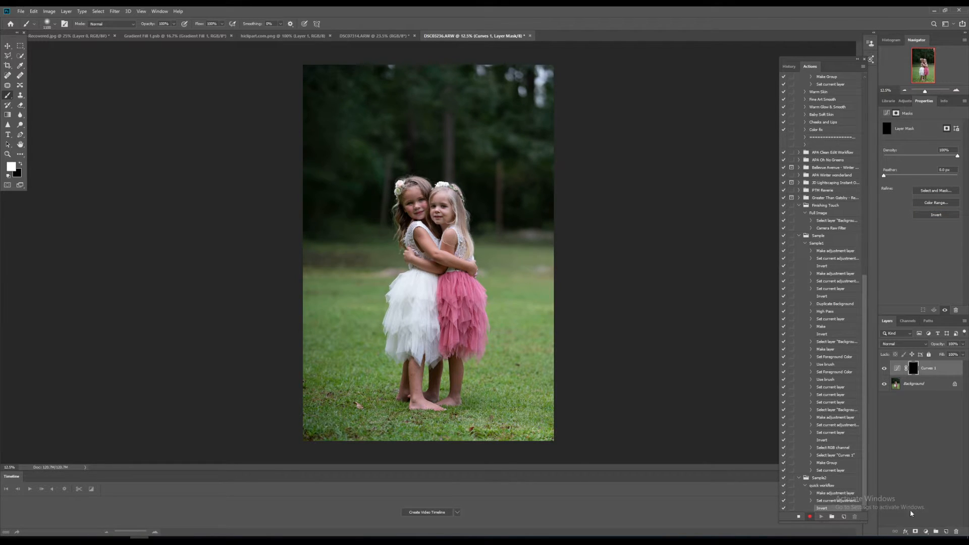
Add a second Curves adjustment layer and nudge the midpoints of its Red and Blue channel curves.
{"action": "left_click", "coordinate": [926, 531]}
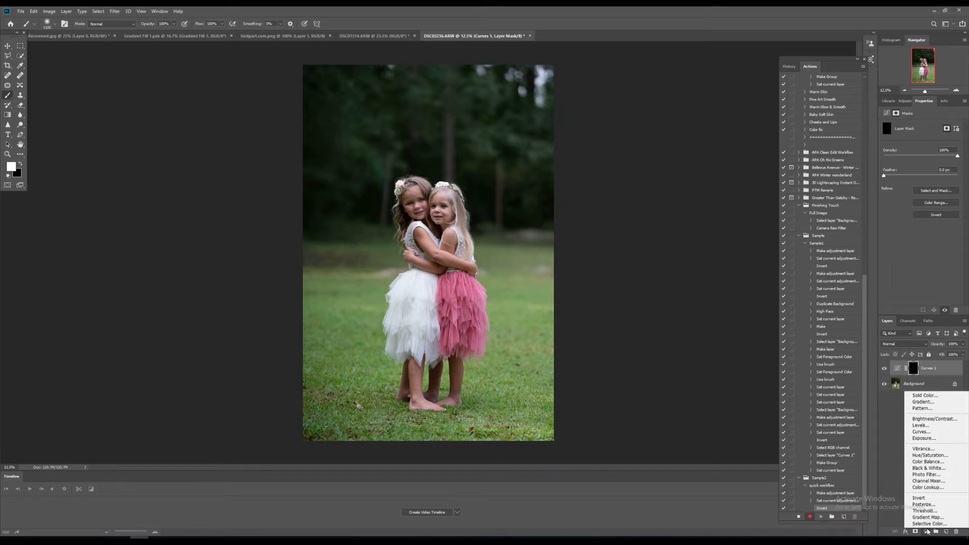
{"action": "left_click", "coordinate": [922, 432]}
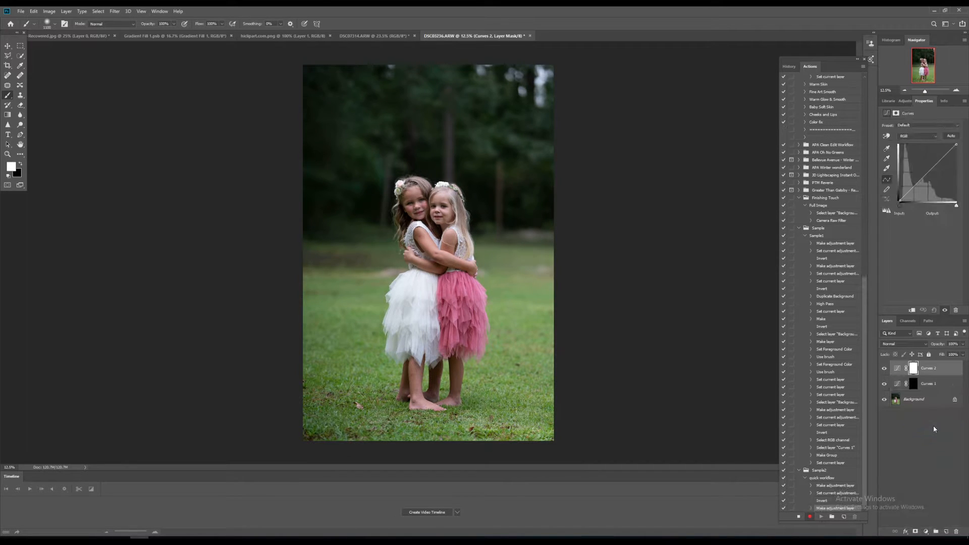
{"action": "left_click", "coordinate": [931, 137]}
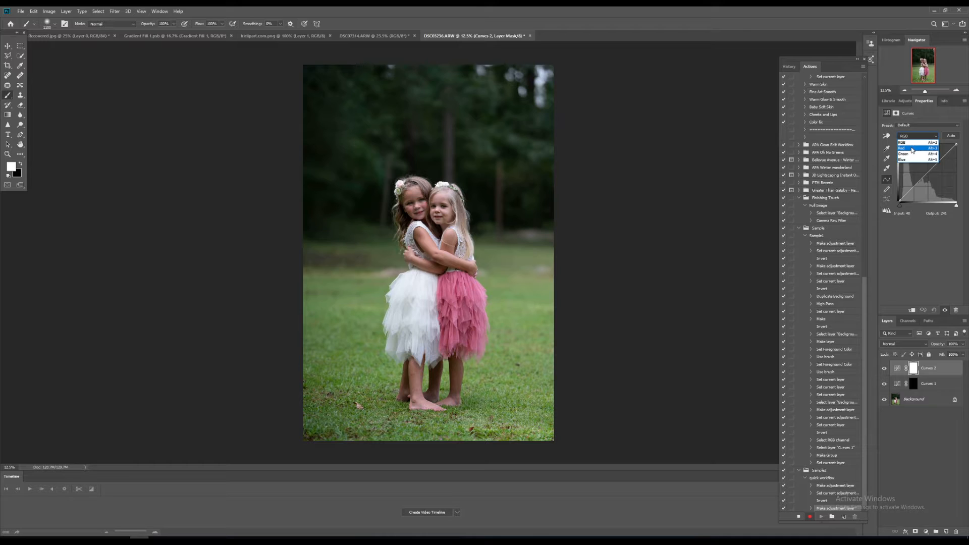
{"action": "left_click", "coordinate": [913, 149]}
{"action": "left_click", "coordinate": [927, 172]}
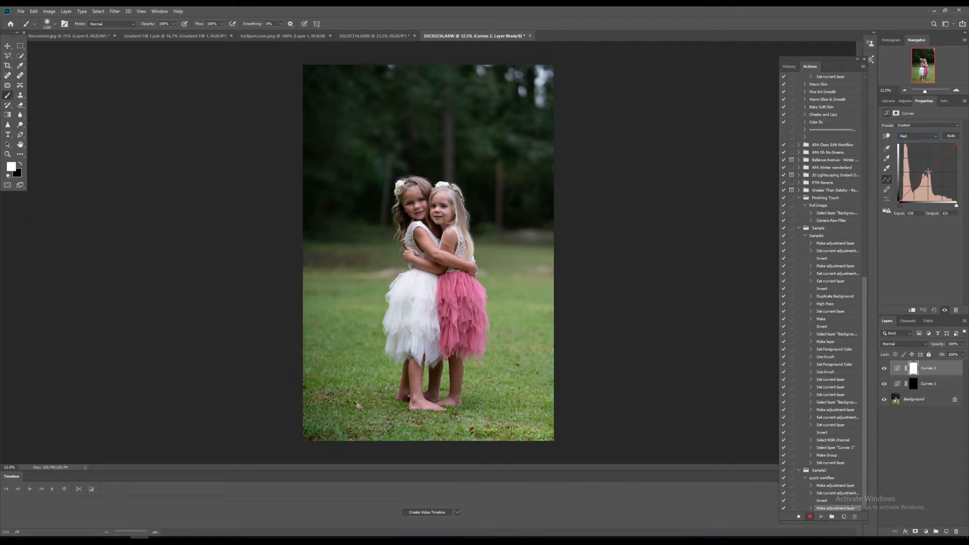
{"action": "left_click_drag", "start_coordinate": [927, 172], "coordinate": [926, 173]}
{"action": "left_click", "coordinate": [925, 136]}
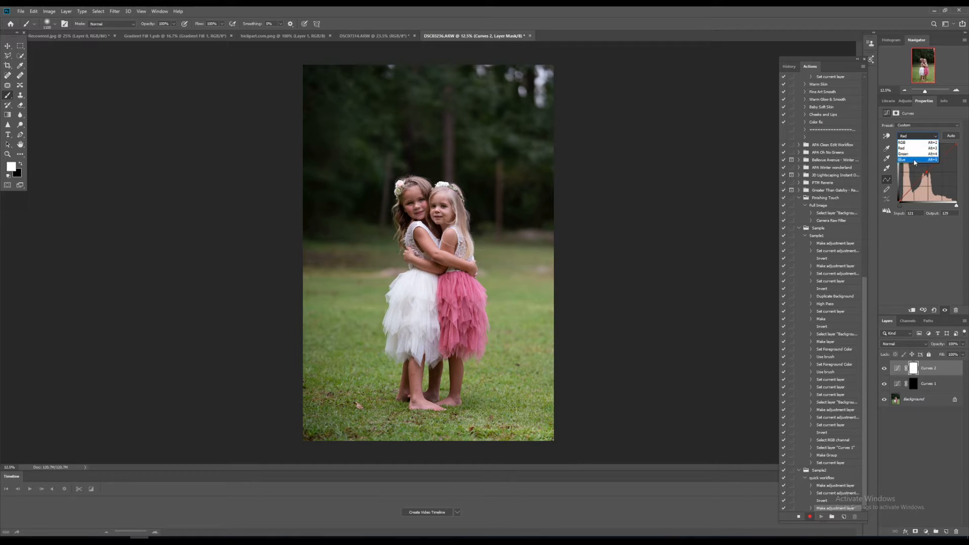
{"action": "left_click", "coordinate": [915, 160]}
{"action": "left_click", "coordinate": [929, 172]}
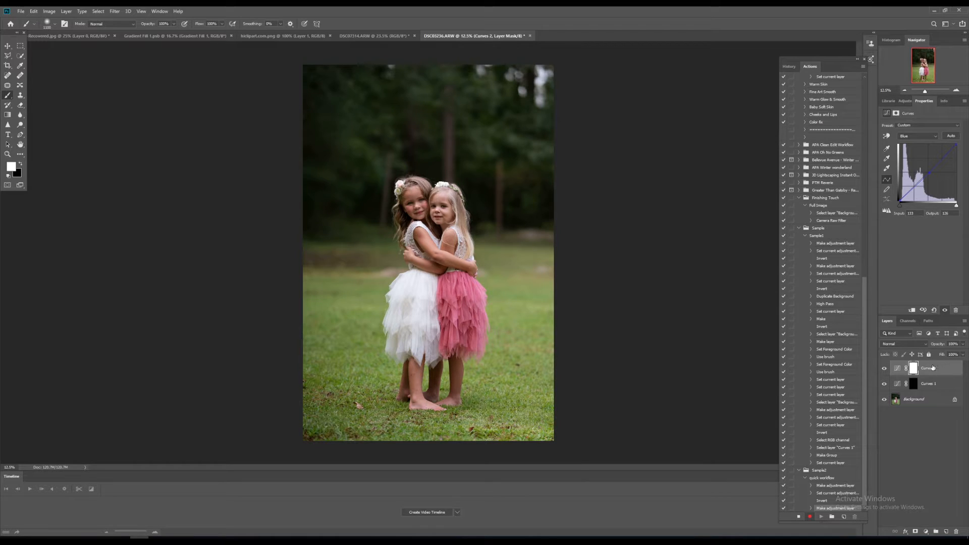
Invert the layer mask of the second Curves layer.
{"action": "left_click", "coordinate": [925, 371]}
{"action": "left_click", "coordinate": [913, 369]}
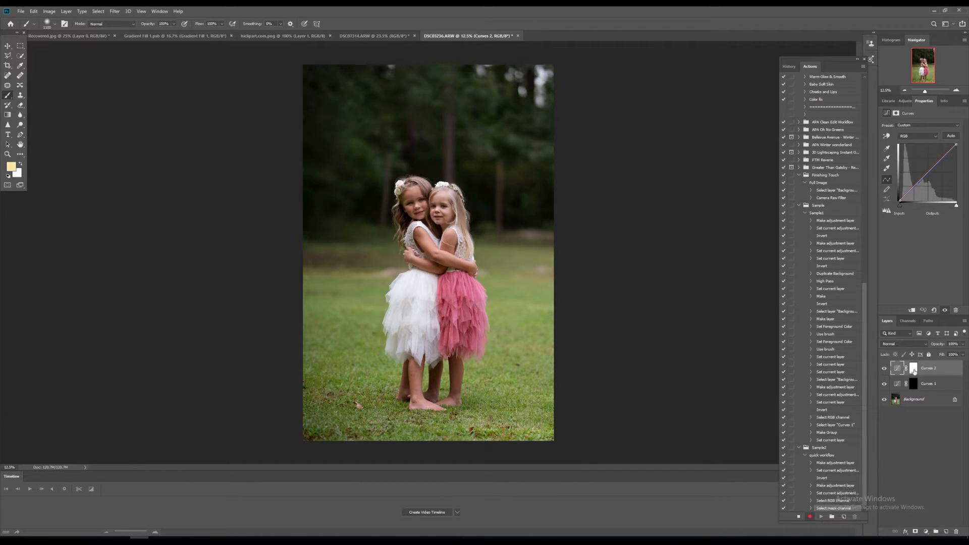
{"action": "left_click", "coordinate": [936, 214]}
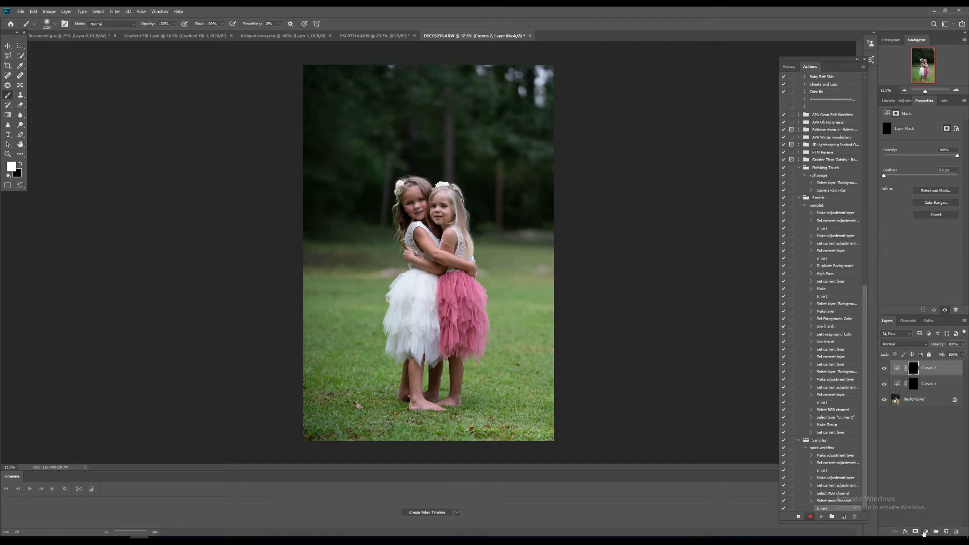
Add a Color Lookup adjustment layer using HorrorBlue.3DL and set its opacity to 17%.
{"action": "left_click", "coordinate": [925, 532]}
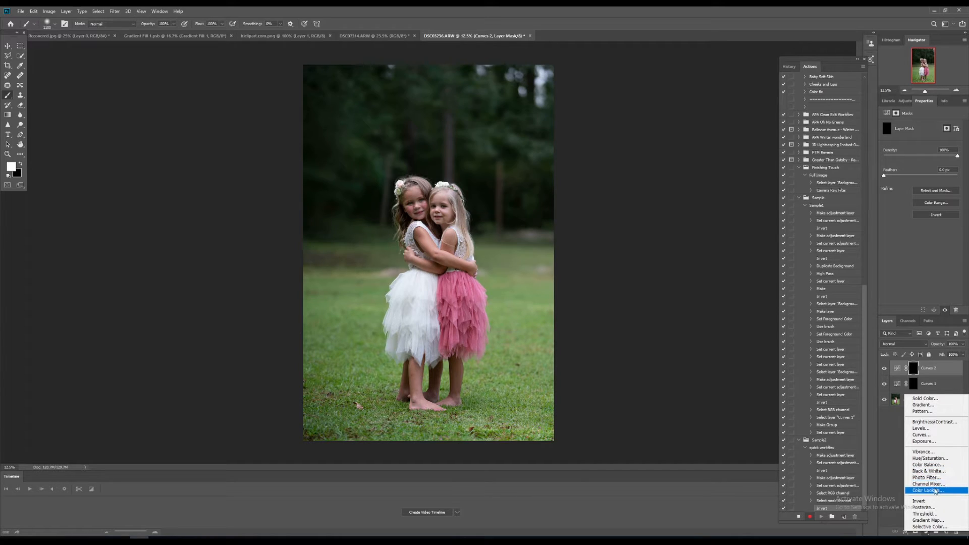
{"action": "left_click", "coordinate": [935, 490]}
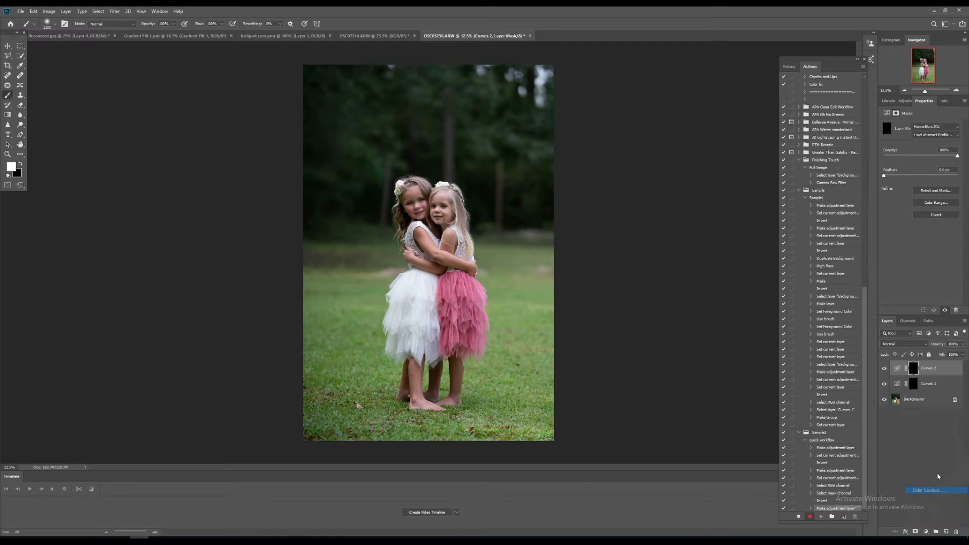
{"action": "left_click", "coordinate": [931, 135]}
{"action": "left_click", "coordinate": [932, 127]}
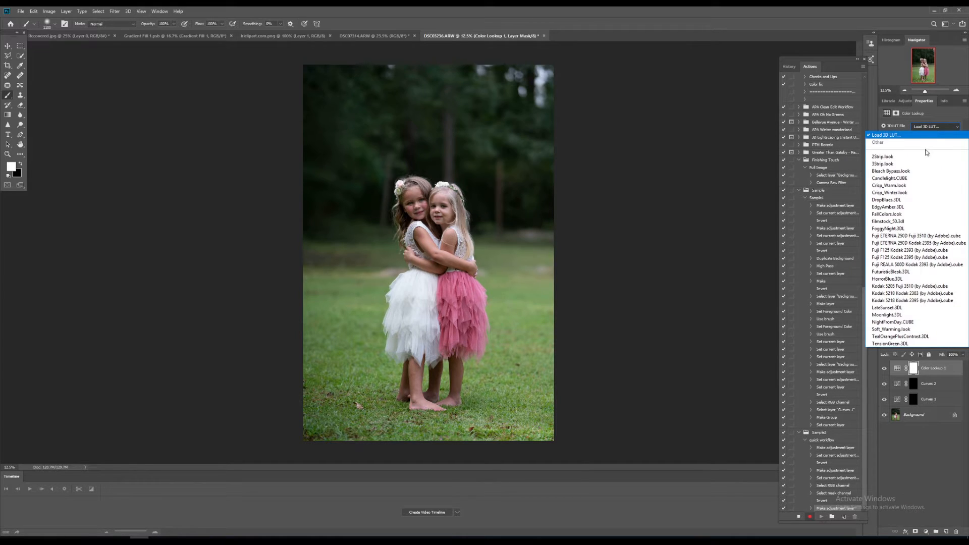
{"action": "left_click", "coordinate": [908, 280]}
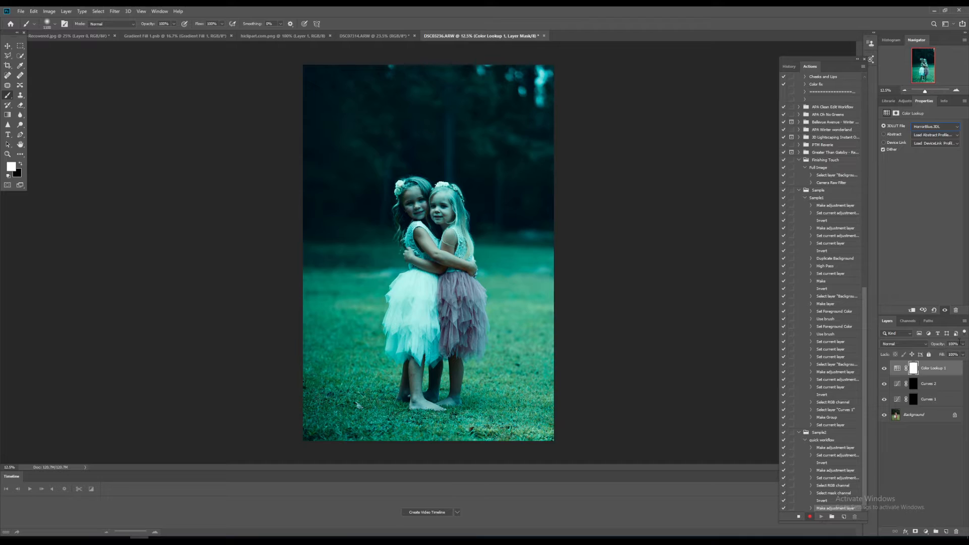
{"action": "left_click", "coordinate": [962, 344]}
{"action": "left_click_drag", "start_coordinate": [935, 354], "coordinate": [934, 354]}
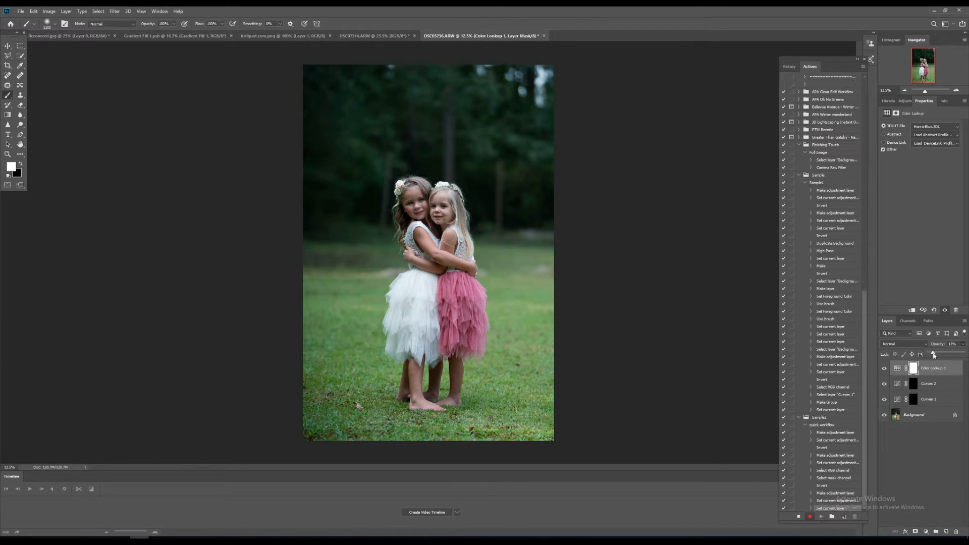
Invert the Color Lookup layer's mask.
{"action": "left_click", "coordinate": [916, 370]}
{"action": "left_click", "coordinate": [928, 215]}
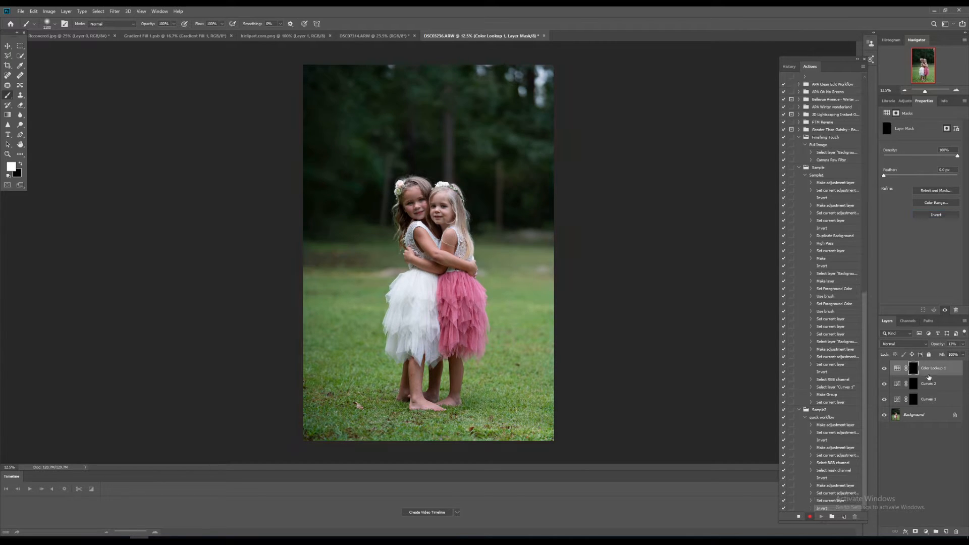
Rename the Color Lookup layer to Fix Green.
{"action": "double_click", "coordinate": [930, 369]}
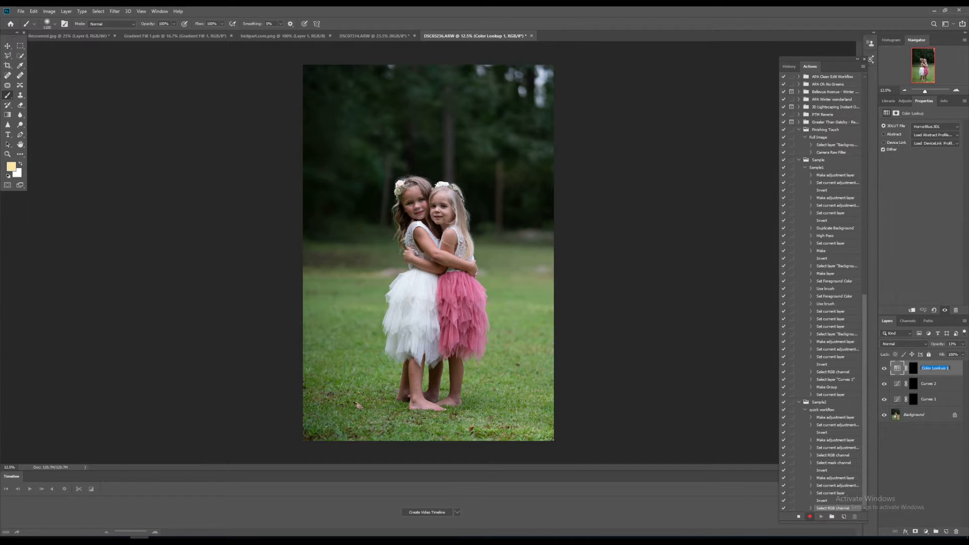
{"action": "type", "text": "Fix Green"}
{"action": "key", "text": "Return"}
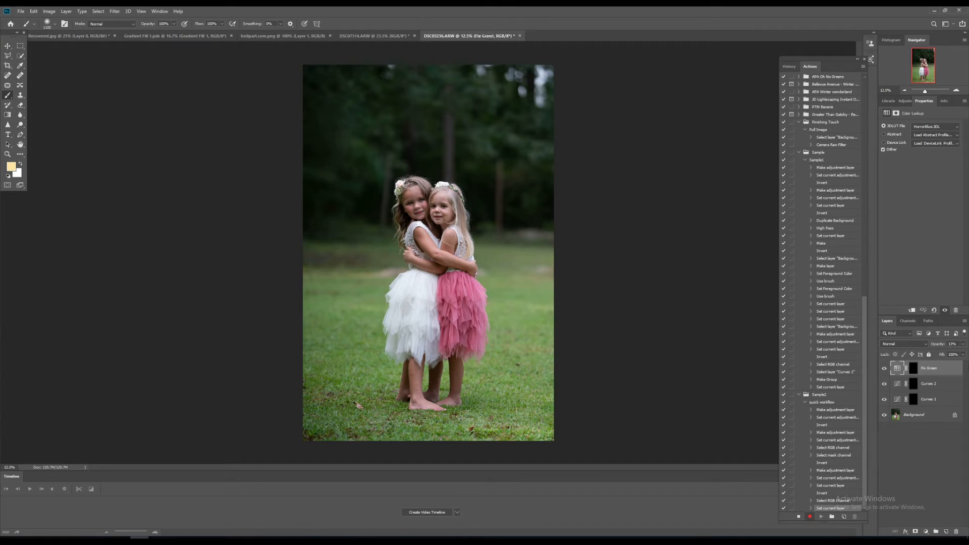
Rename the second Curves layer to warm skin.
{"action": "double_click", "coordinate": [929, 384]}
{"action": "type", "text": "w"}
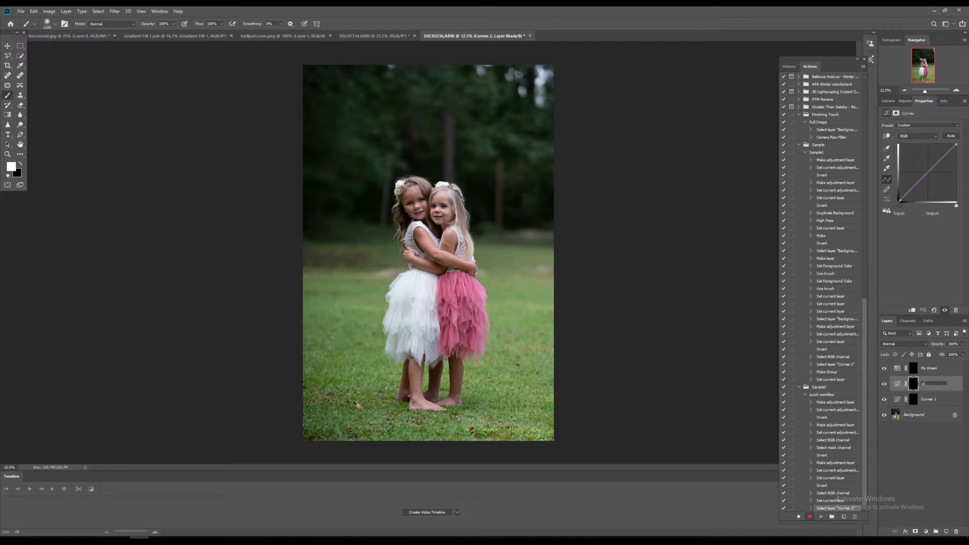
{"action": "type", "text": "arm skin"}
{"action": "key", "text": "Return"}
Rename the first Curves layer to brighten face.
{"action": "double_click", "coordinate": [929, 400]}
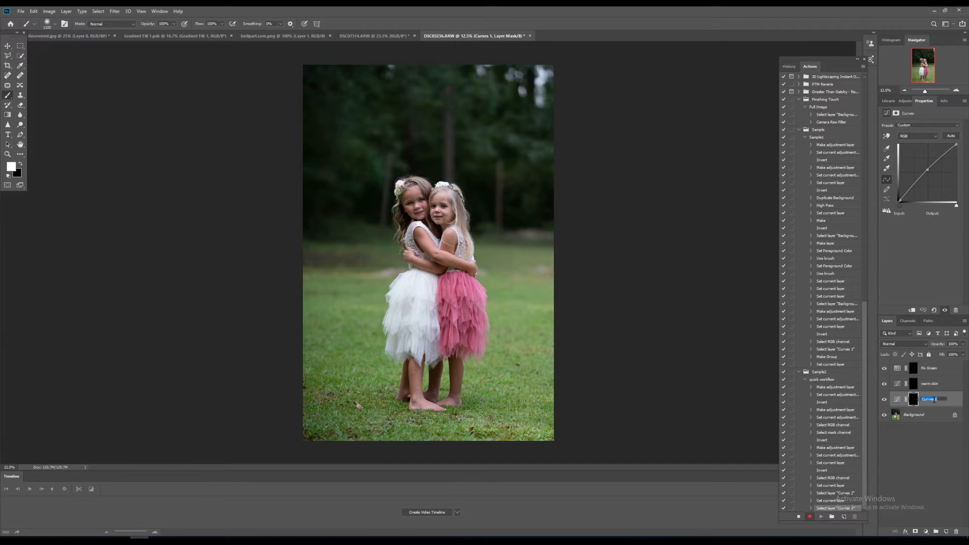
{"action": "type", "text": "brighten face"}
{"action": "key", "text": "Return"}
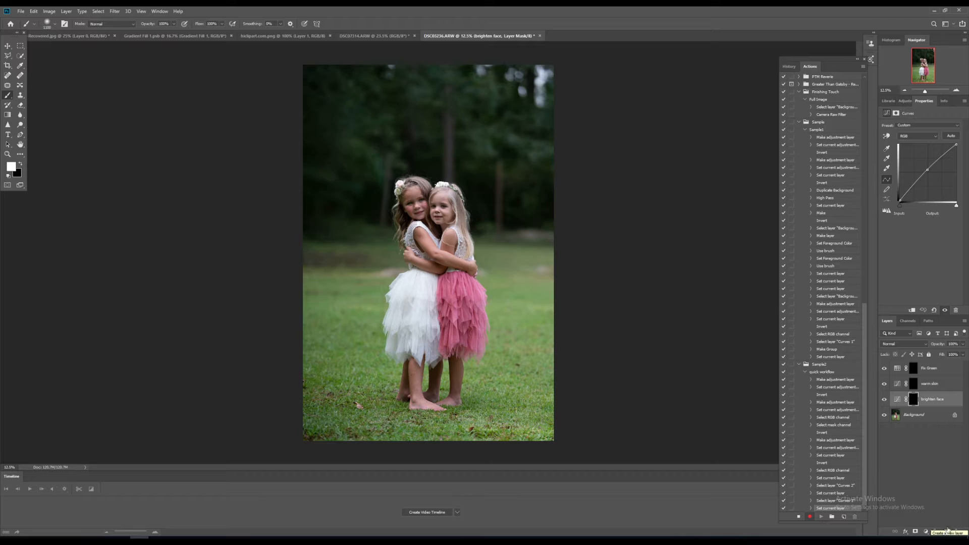
Create a new empty layer and move it below the brighten face layer, just above the Background.
{"action": "left_click", "coordinate": [946, 532]}
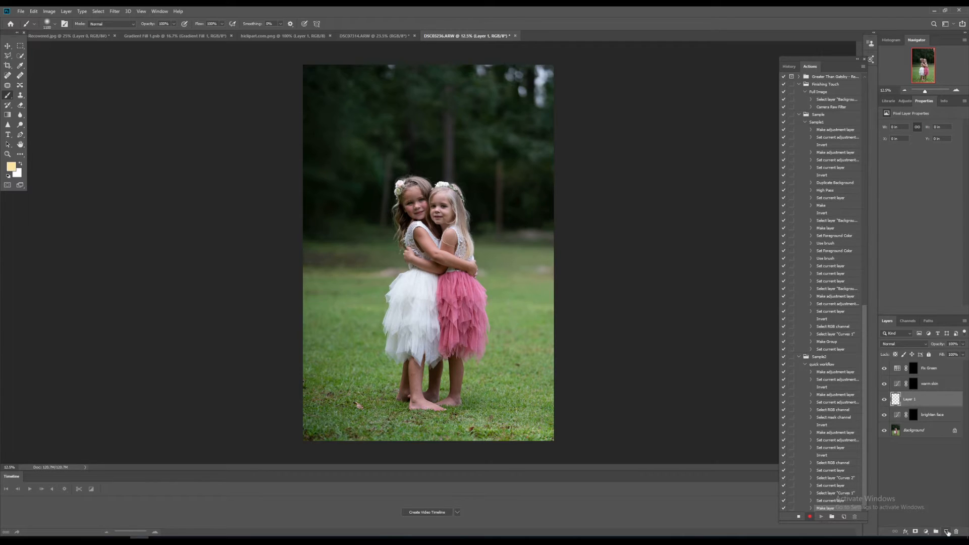
{"action": "left_click_drag", "start_coordinate": [922, 397], "coordinate": [919, 425]}
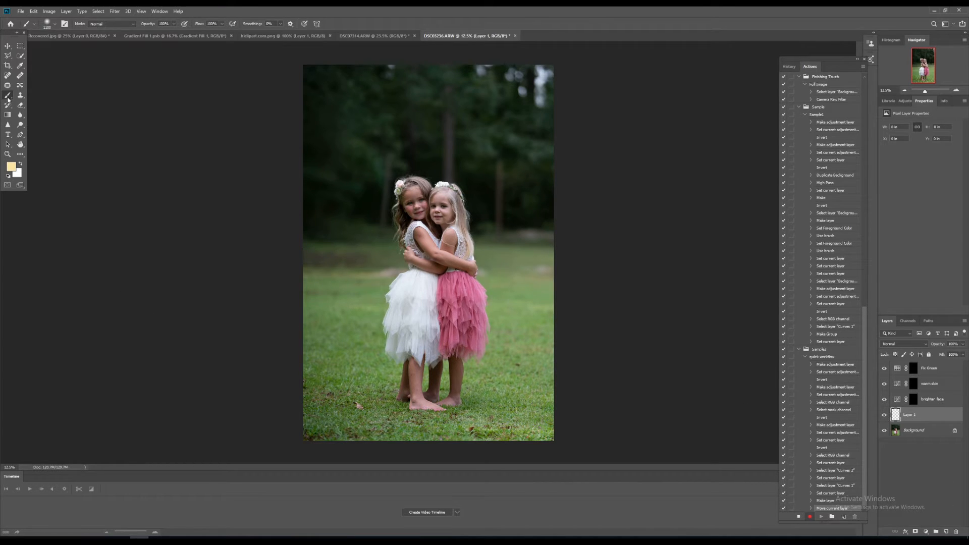
Set the brush opacity to 29%, enlarge the brush, and paint pale yellow light over the treetops.
{"action": "left_click", "coordinate": [175, 24]}
{"action": "left_click_drag", "start_coordinate": [174, 32], "coordinate": [148, 36]}
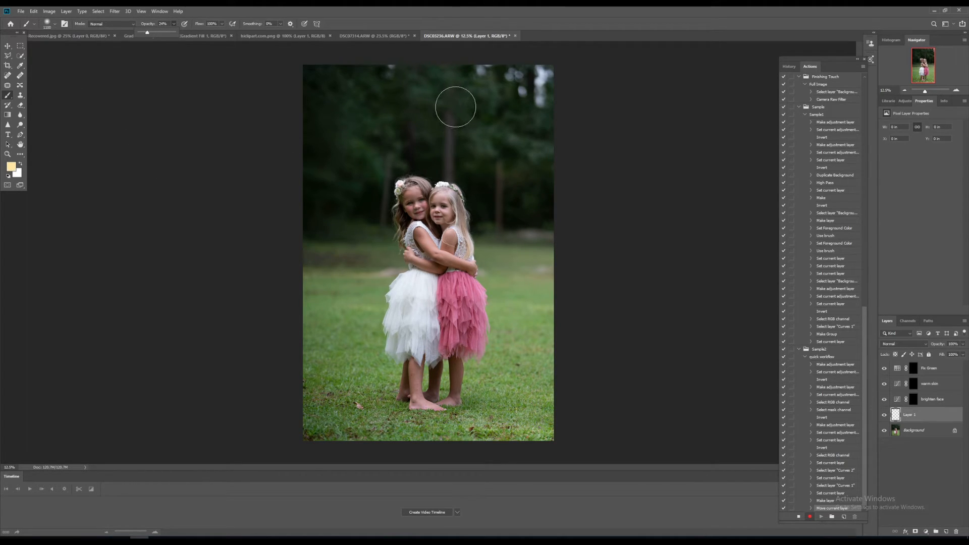
{"action": "key", "text": "bracketright"}
{"action": "key", "text": "bracketright"}
{"action": "key", "text": "bracketright"}
{"action": "key", "text": "bracketright"}
{"action": "key", "text": "bracketright"}
{"action": "key", "text": "bracketright"}
{"action": "key", "text": "bracketright"}
{"action": "key", "text": "bracketright"}
{"action": "key", "text": "bracketright"}
{"action": "key", "text": "bracketright"}
{"action": "key", "text": "bracketright"}
{"action": "key", "text": "bracketright"}
{"action": "key", "text": "bracketright"}
{"action": "key", "text": "bracketright"}
{"action": "key", "text": "bracketright"}
{"action": "key", "text": "bracketright"}
{"action": "key", "text": "bracketright"}
{"action": "key", "text": "bracketright"}
{"action": "key", "text": "bracketright"}
{"action": "key", "text": "bracketright"}
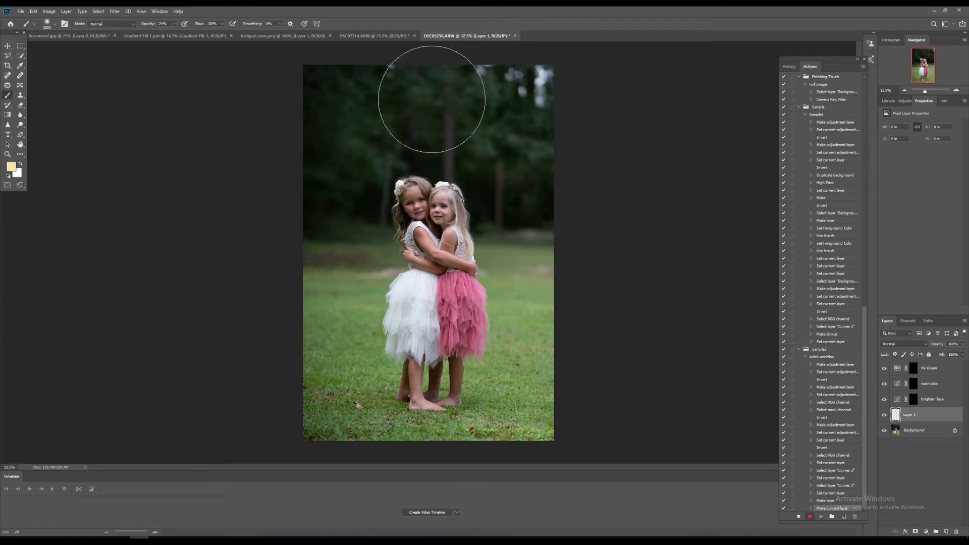
{"action": "key", "text": "bracketright"}
{"action": "key", "text": "bracketright"}
{"action": "key", "text": "bracketright"}
{"action": "key", "text": "bracketright"}
{"action": "key", "text": "bracketright"}
{"action": "key", "text": "bracketright"}
{"action": "key", "text": "bracketright"}
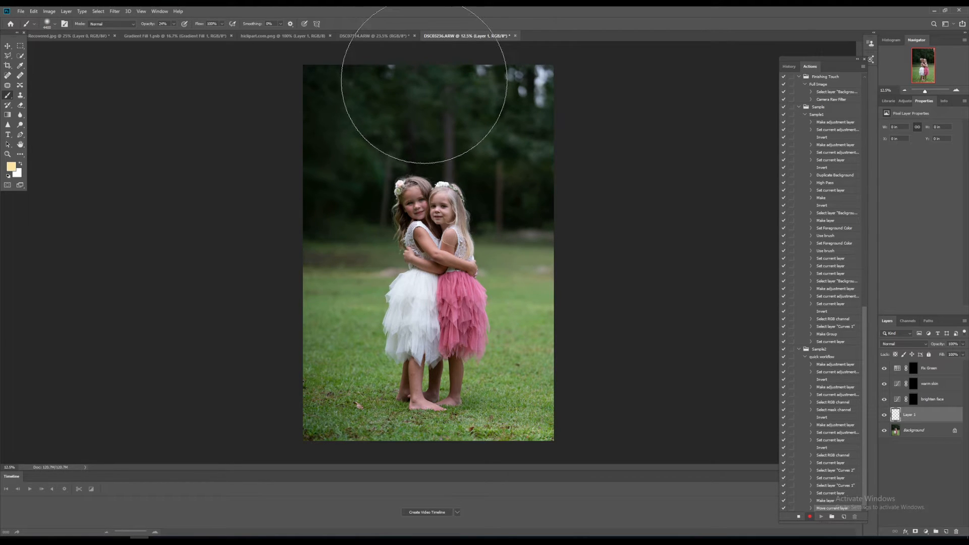
{"action": "left_click", "coordinate": [424, 85]}
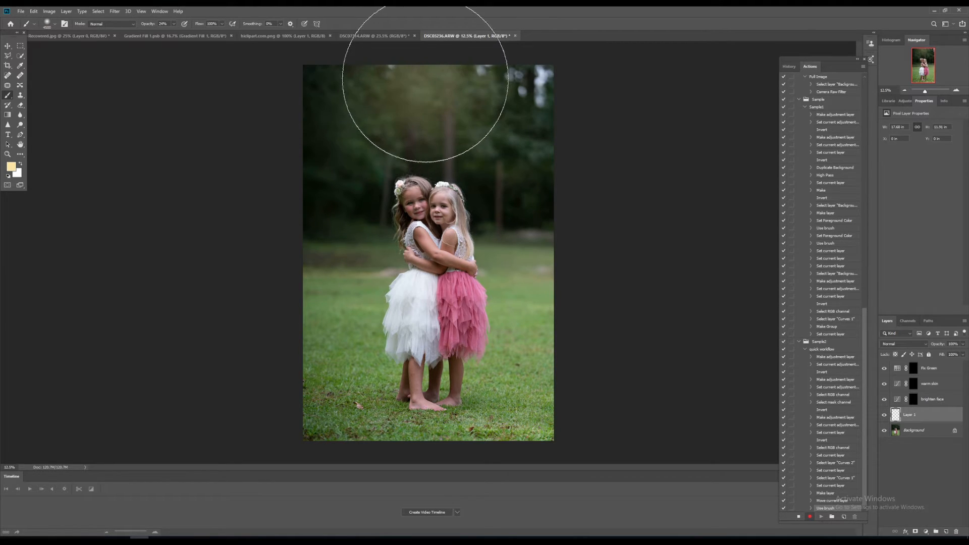
{"action": "left_click", "coordinate": [426, 83]}
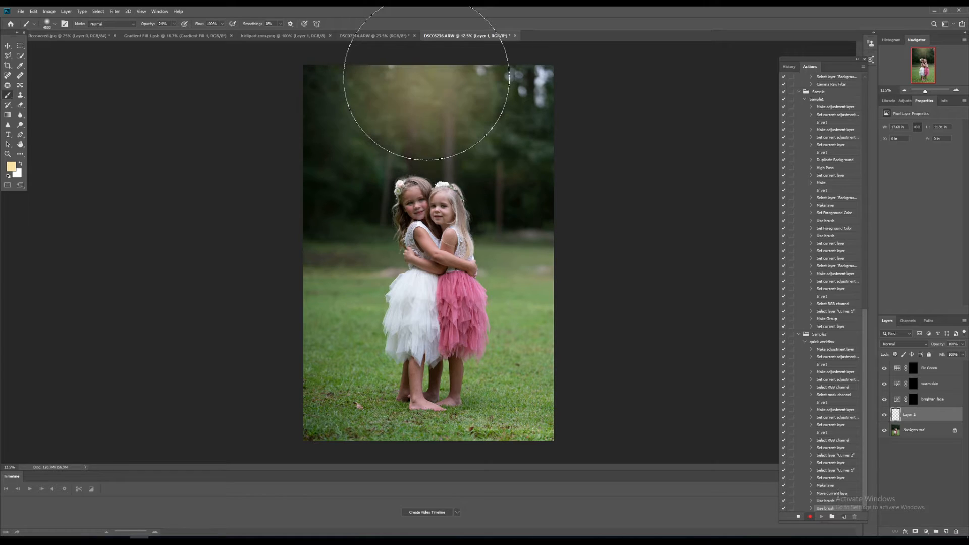
Pick a warmer orange foreground color in the color picker and return to the Brush tool.
{"action": "left_click", "coordinate": [11, 167]}
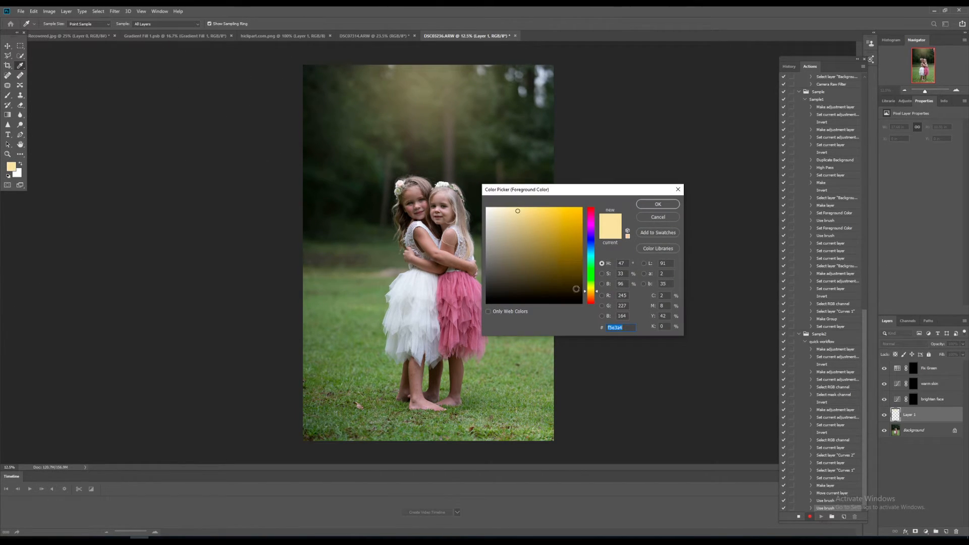
{"action": "left_click", "coordinate": [591, 292]}
{"action": "left_click", "coordinate": [591, 294]}
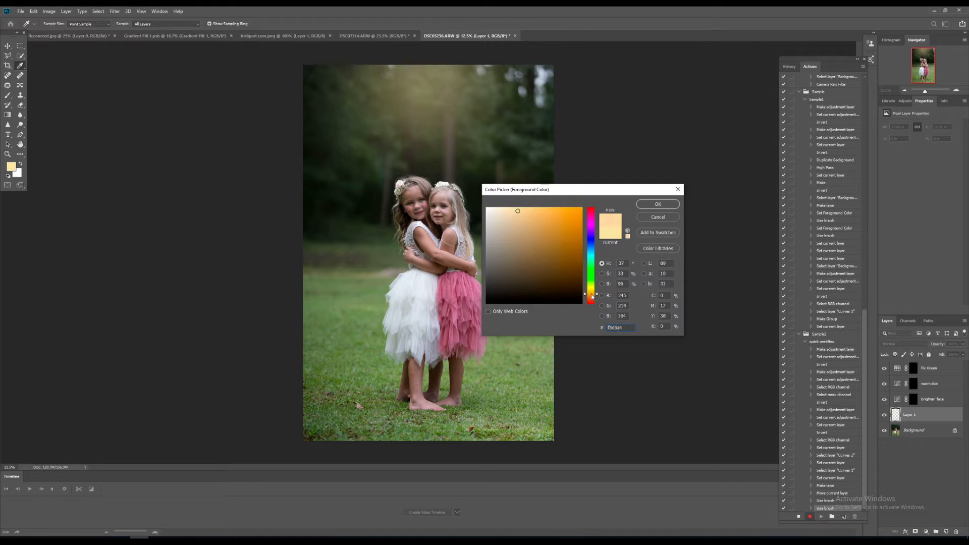
{"action": "left_click", "coordinate": [537, 215]}
{"action": "left_click", "coordinate": [563, 214]}
{"action": "left_click", "coordinate": [646, 204]}
{"action": "key", "text": "b"}
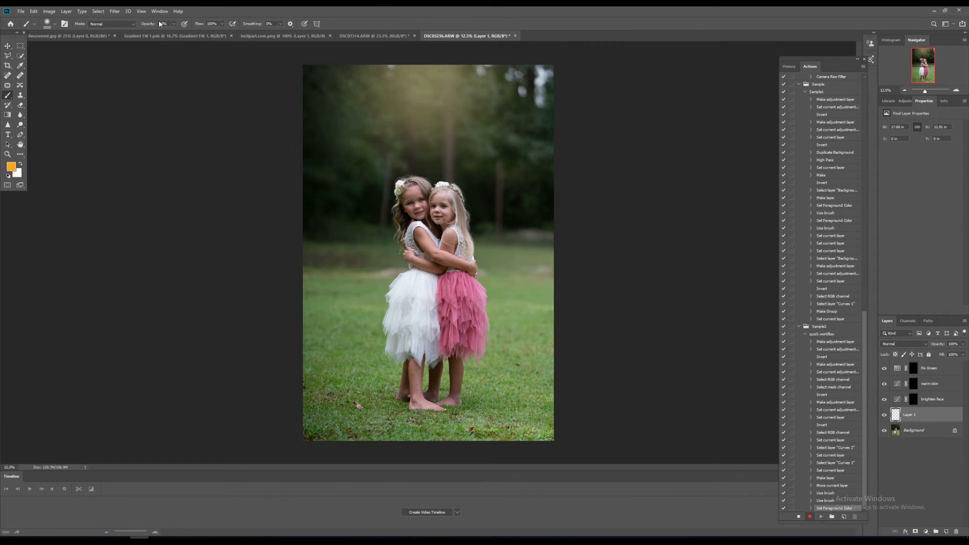
Lower the brush opacity to 12% and paint another stroke of orange light at the top of the photo.
{"action": "left_click_drag", "start_coordinate": [173, 32], "coordinate": [169, 32]}
{"action": "mouse_move", "coordinate": [410, 85]}
{"action": "left_mouse_down"}
{"action": "mouse_move", "coordinate": [454, 90]}
{"action": "mouse_move", "coordinate": [434, 88]}
{"action": "mouse_move", "coordinate": [426, 108]}
{"action": "left_mouse_up"}
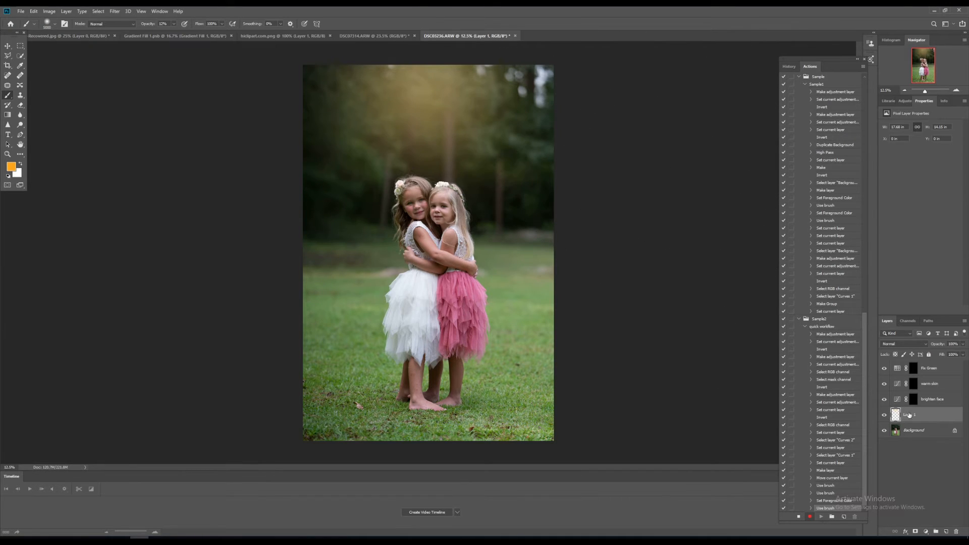
Set the painted layer's blend mode to Screen and add a layer mask to it.
{"action": "left_click", "coordinate": [925, 343]}
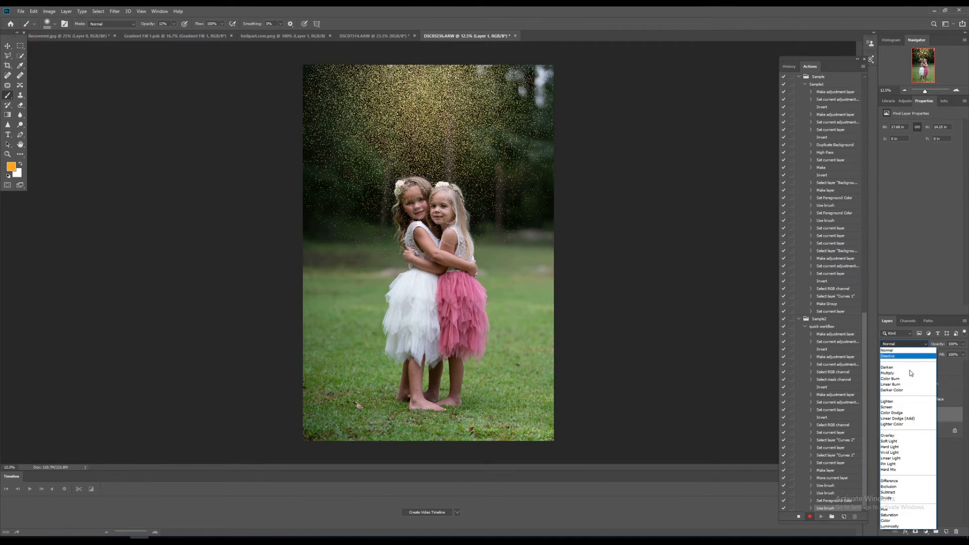
{"action": "left_click", "coordinate": [897, 408]}
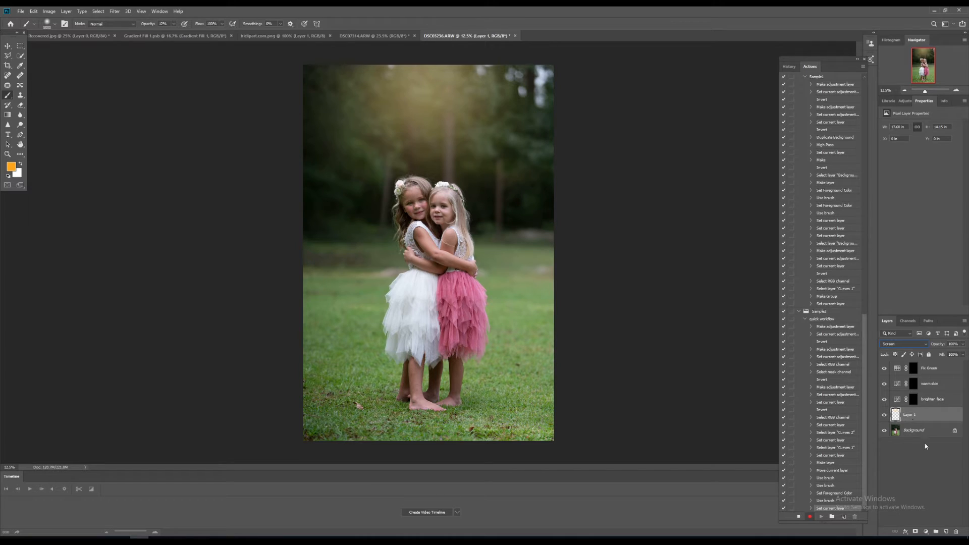
{"action": "left_click", "coordinate": [916, 531]}
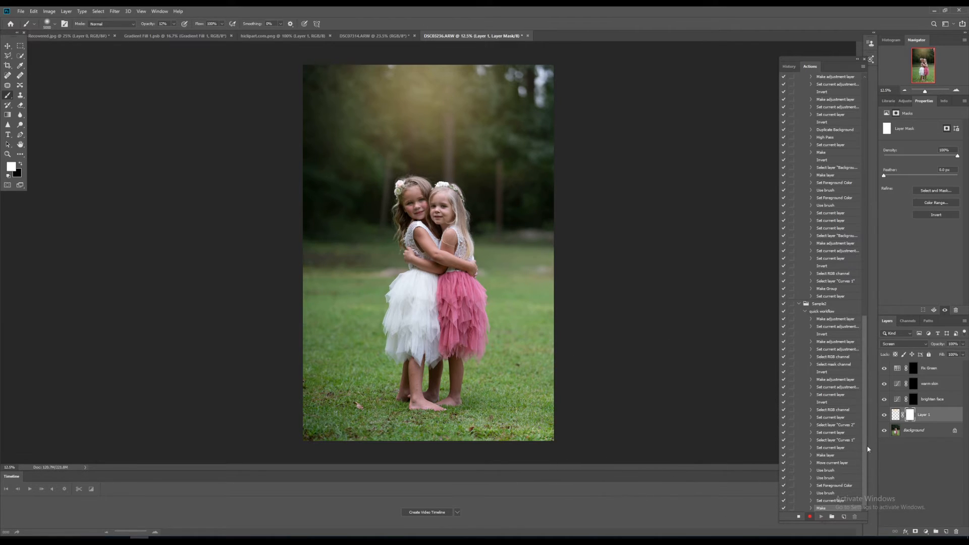
Duplicate the Background layer.
{"action": "left_click", "coordinate": [925, 432]}
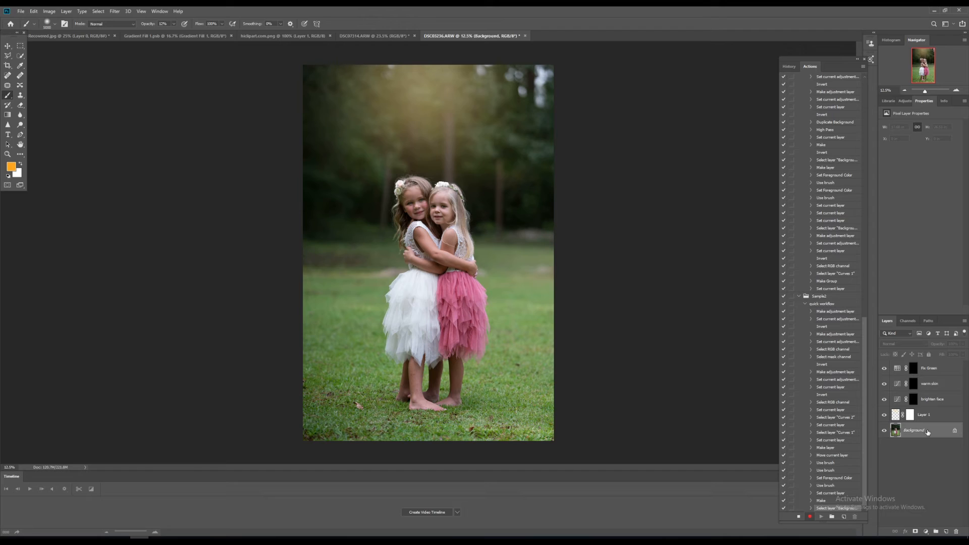
{"action": "left_click_drag", "start_coordinate": [928, 433], "coordinate": [948, 532]}
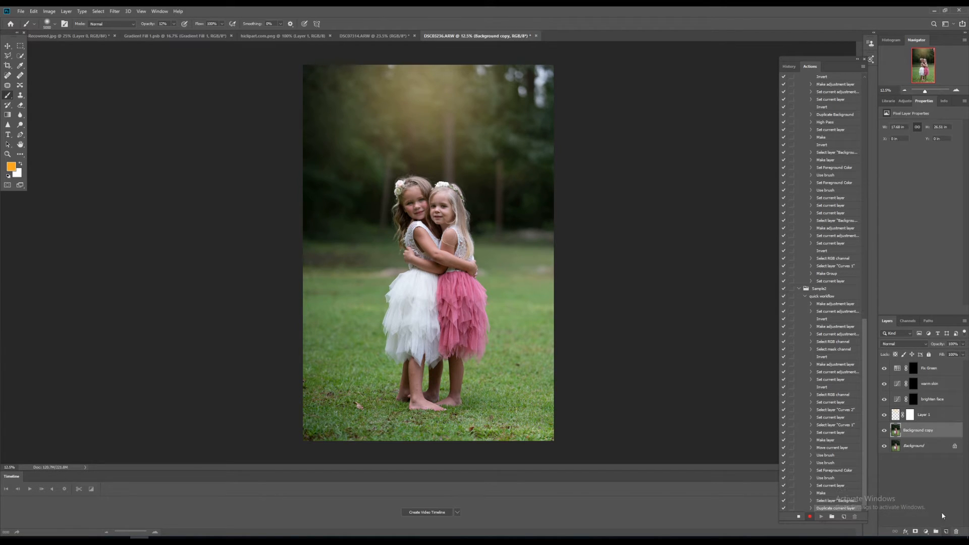
Apply a High Pass filter to the Background copy layer.
{"action": "left_click", "coordinate": [114, 11]}
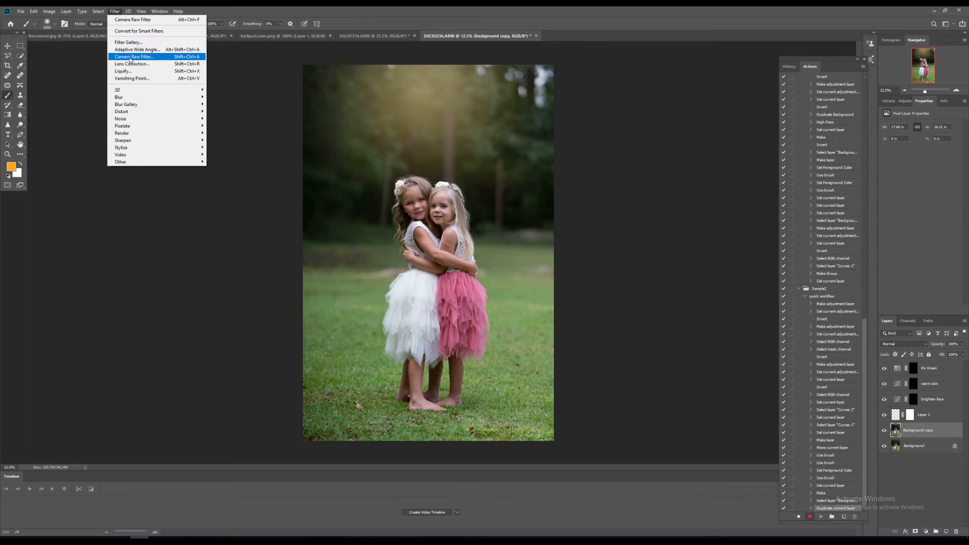
{"action": "mouse_move", "coordinate": [129, 161]}
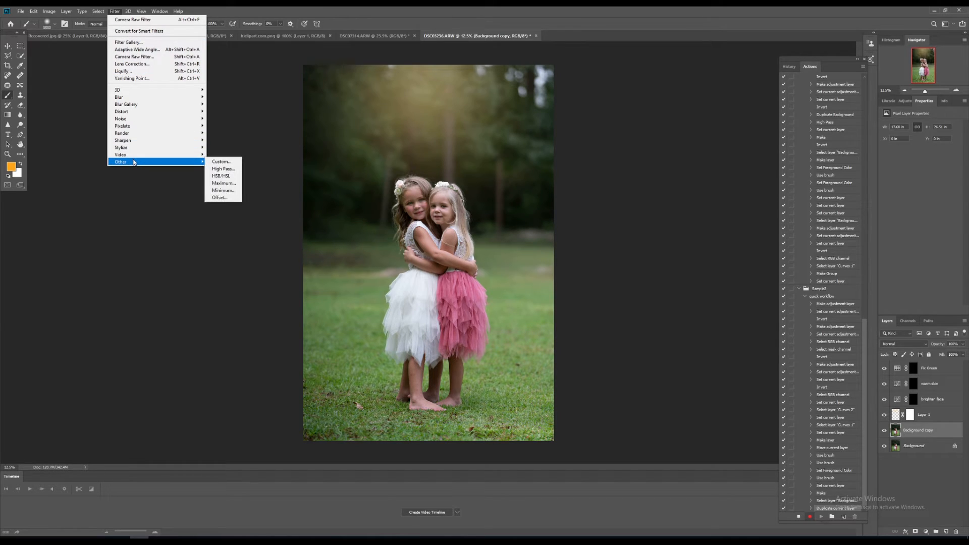
{"action": "left_click", "coordinate": [221, 170]}
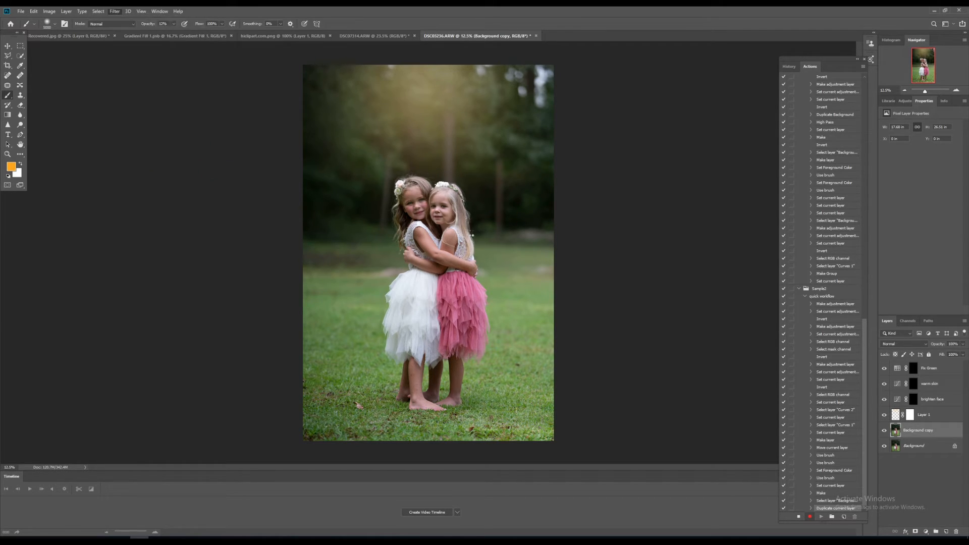
{"action": "left_click", "coordinate": [523, 148]}
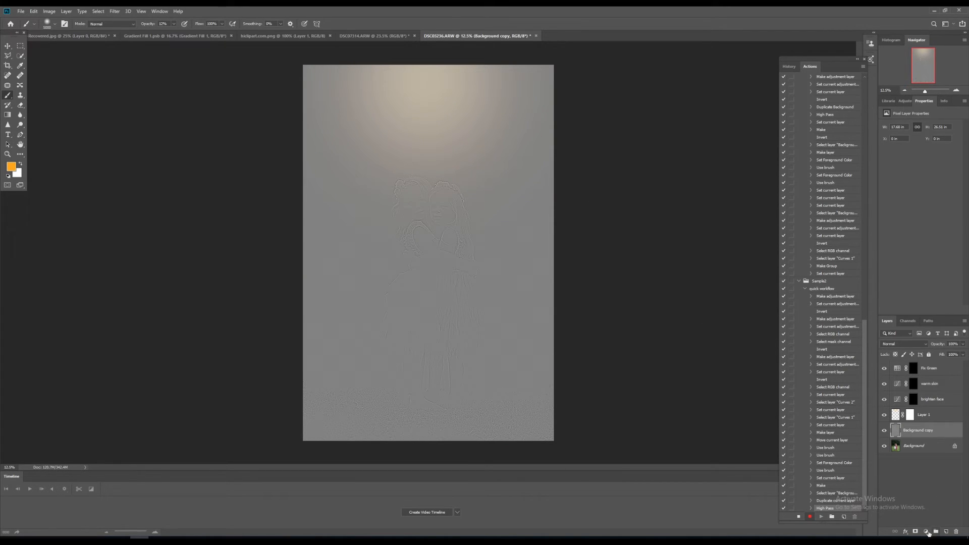
Set the Background copy layer's blend mode to Soft Light.
{"action": "left_click", "coordinate": [909, 344]}
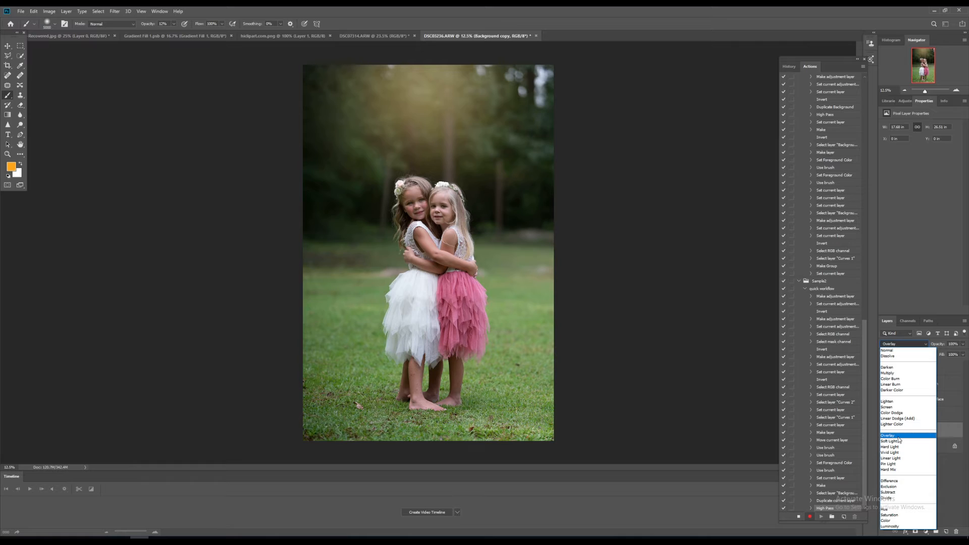
{"action": "left_click", "coordinate": [898, 436]}
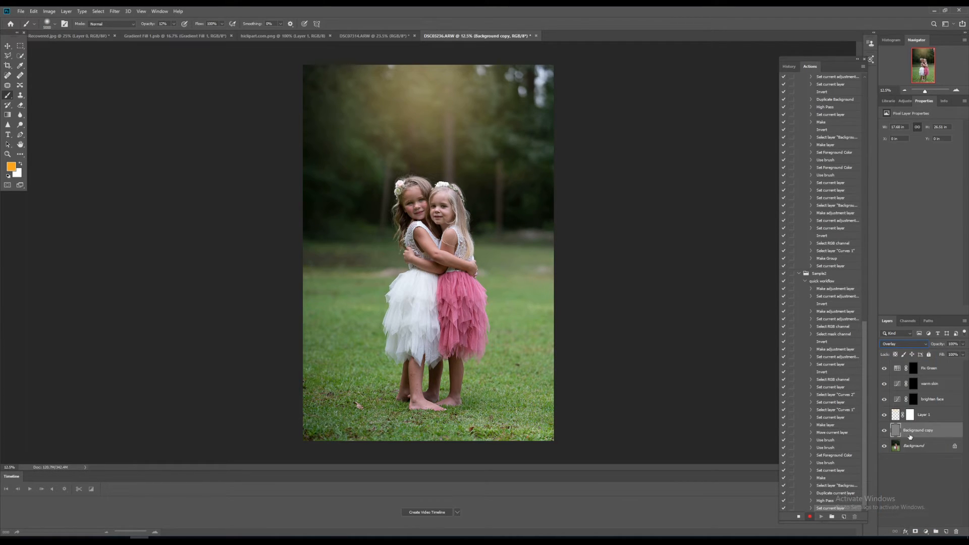
{"action": "left_click", "coordinate": [907, 343]}
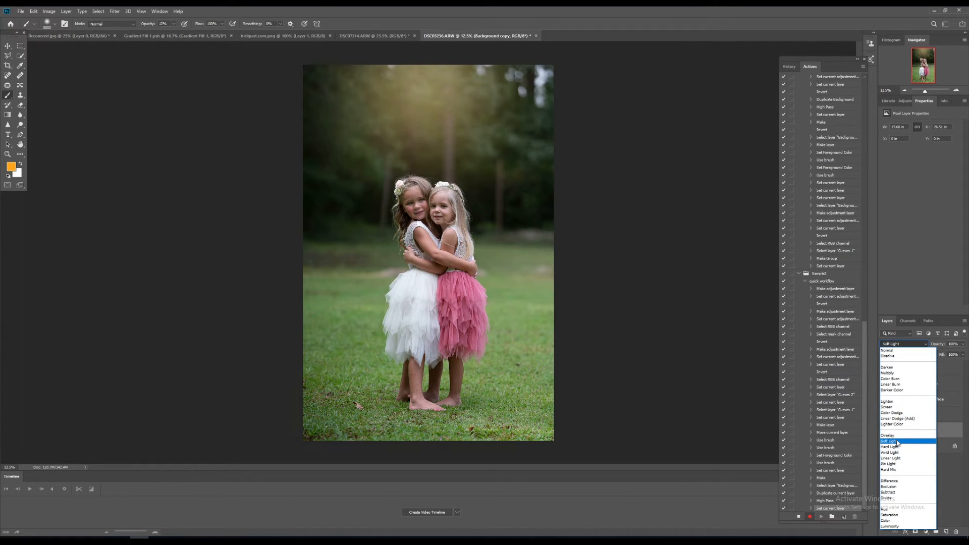
{"action": "left_click", "coordinate": [898, 441]}
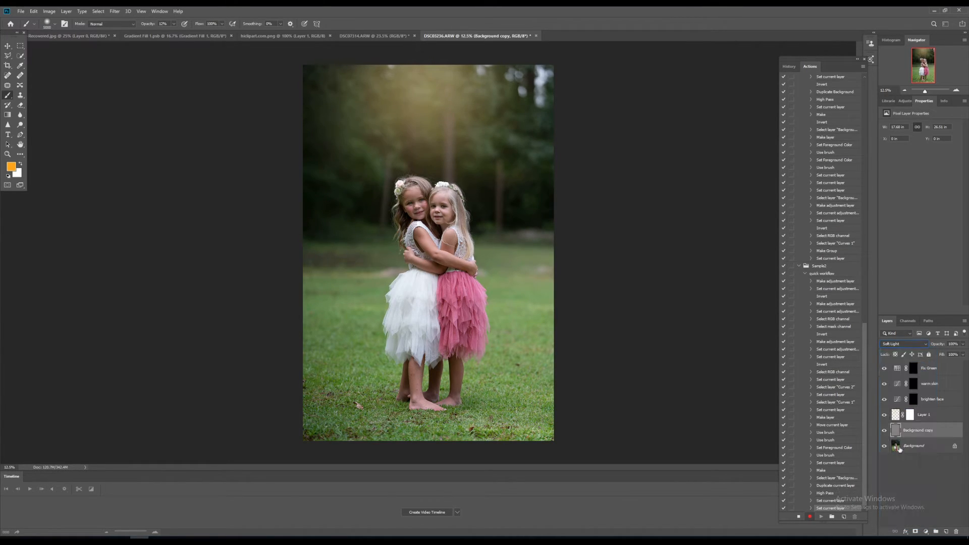
Add a layer mask to the Background copy layer and invert it.
{"action": "left_click", "coordinate": [914, 531]}
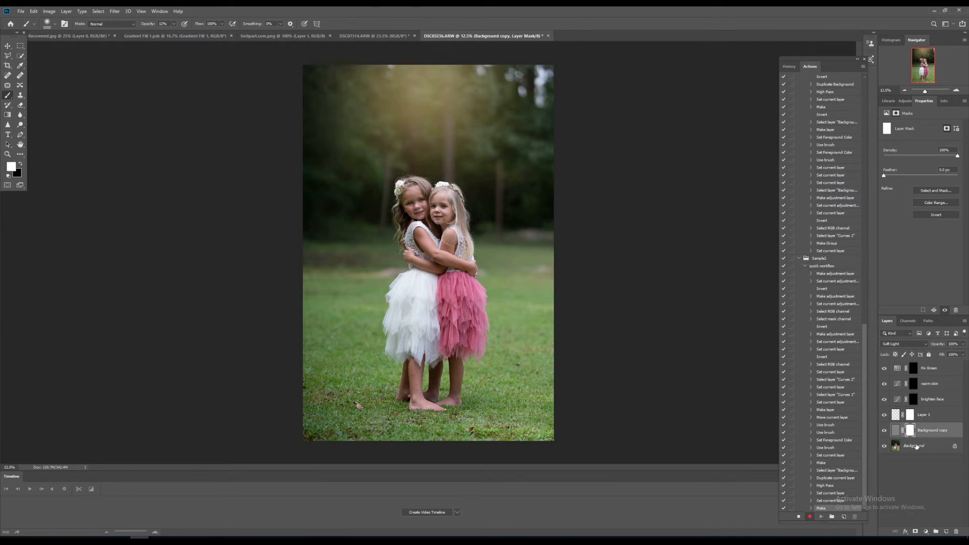
{"action": "left_click", "coordinate": [936, 215]}
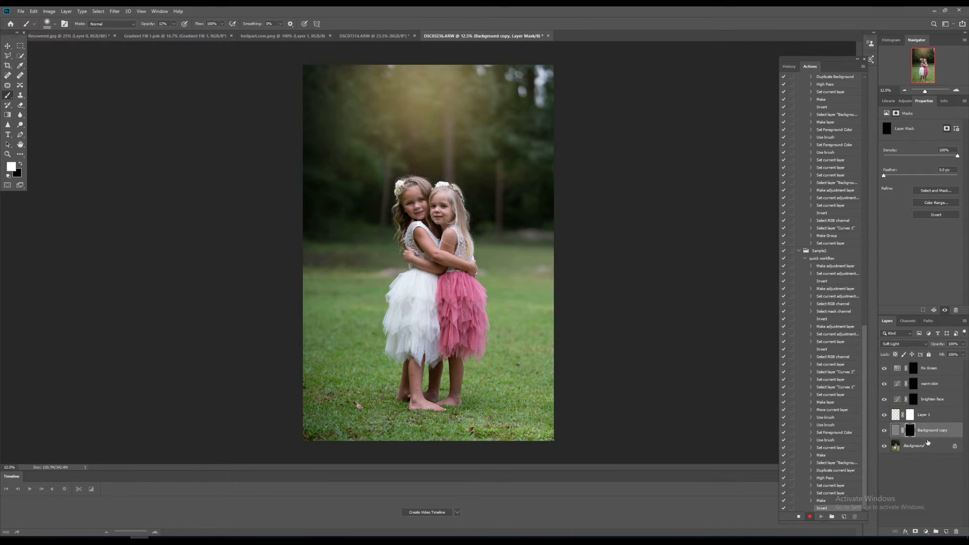
Rename the Background copy layer to sharpen.
{"action": "double_click", "coordinate": [930, 430]}
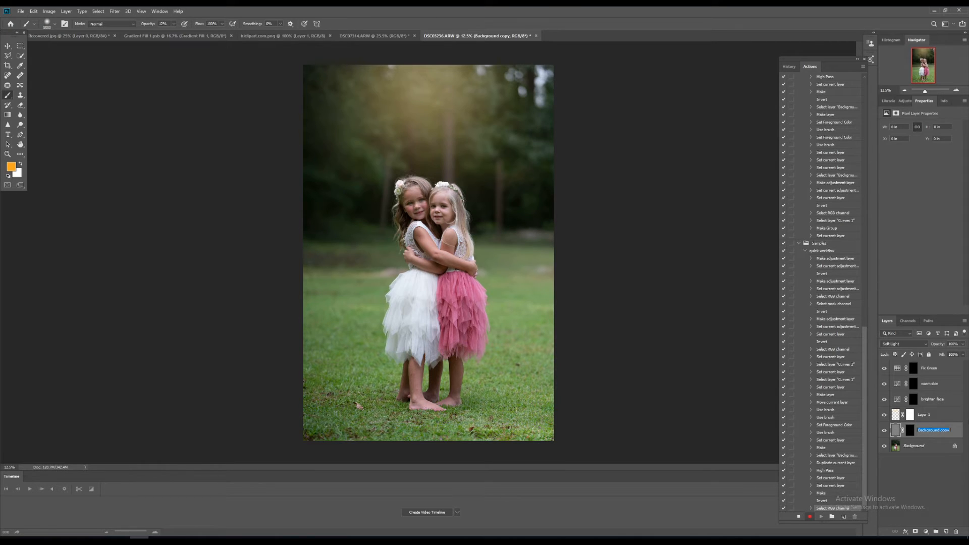
{"action": "type", "text": "sharpen"}
{"action": "key", "text": "Return"}
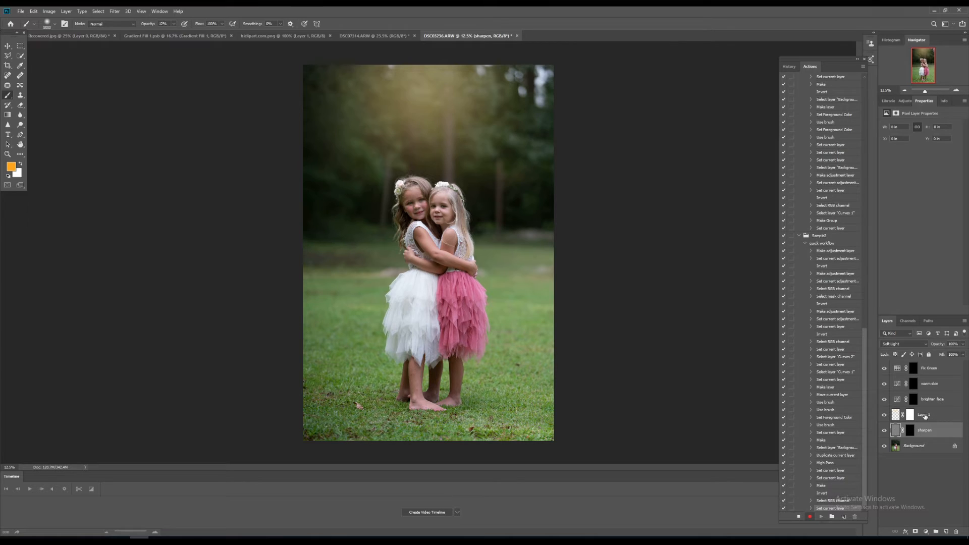
Rename the painted Layer 1 to light.
{"action": "double_click", "coordinate": [925, 415]}
{"action": "type", "text": "l"}
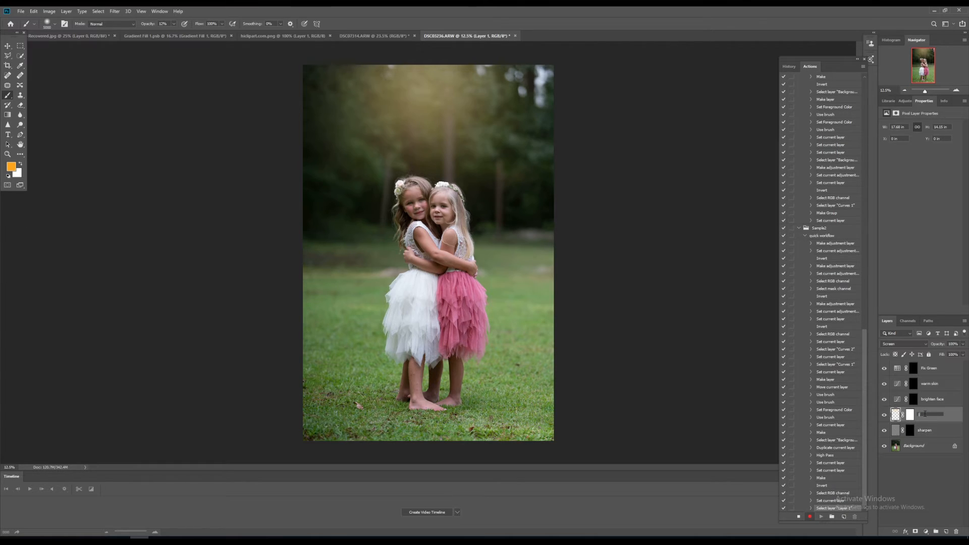
{"action": "type", "text": "ight"}
{"action": "key", "text": "Return"}
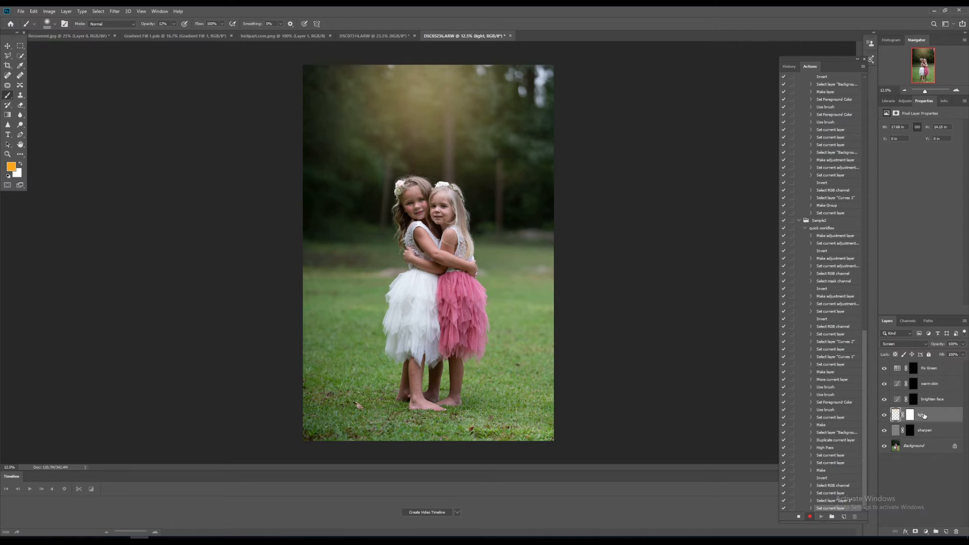
Select the sharpen through Fix Green layers, group them, and name the group action.
{"action": "left_click", "coordinate": [938, 435]}
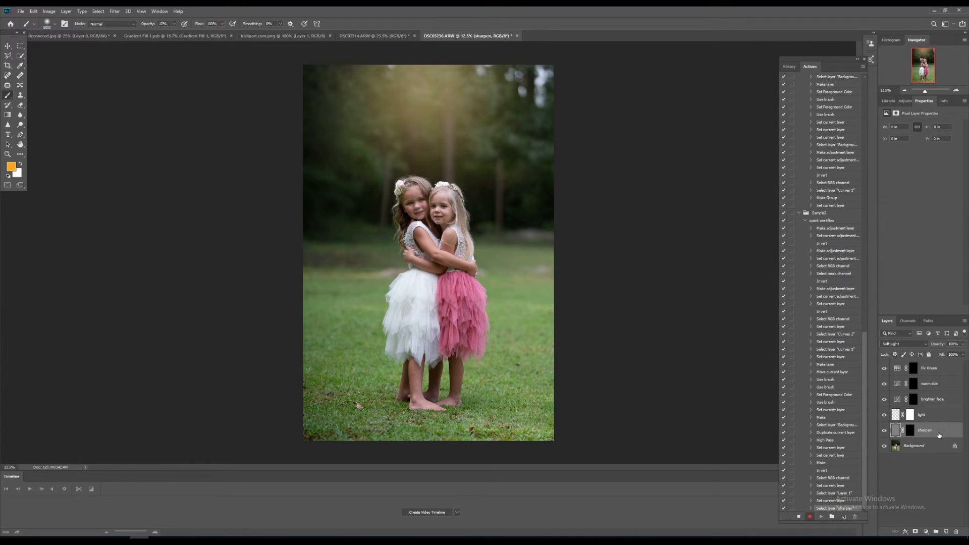
{"action": "left_click", "coordinate": [936, 369], "text": "shift"}
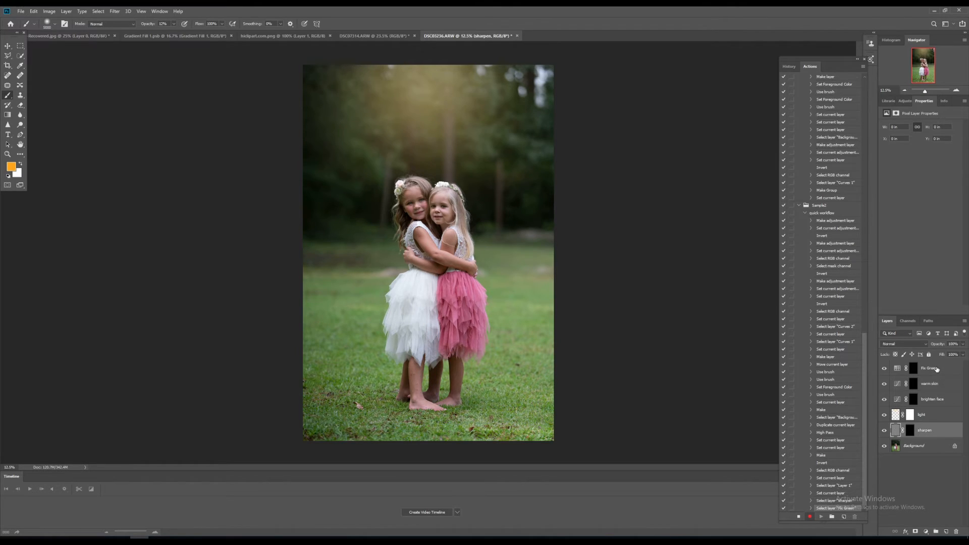
{"action": "left_click", "coordinate": [936, 531]}
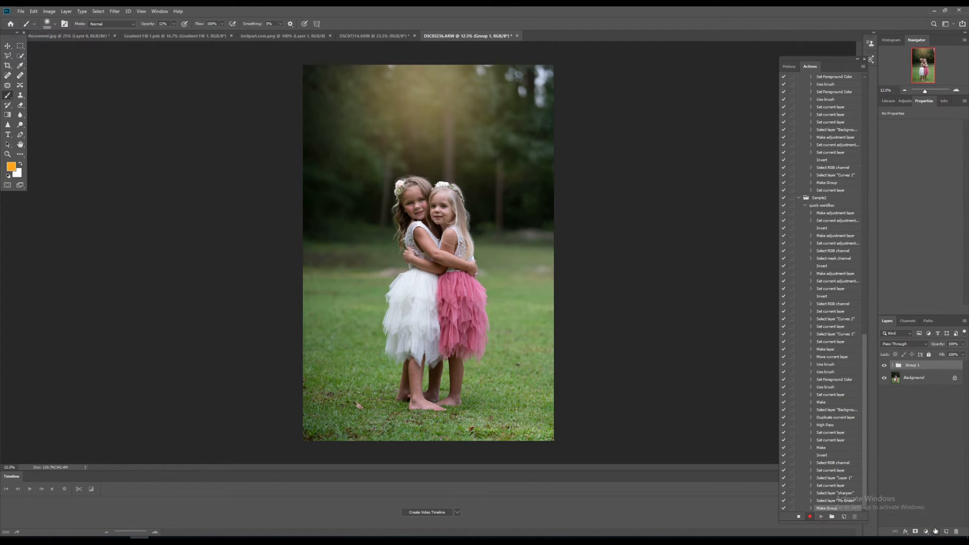
{"action": "double_click", "coordinate": [913, 366]}
{"action": "type", "text": "F"}
{"action": "type", "text": "ction"}
{"action": "key", "text": "Return"}
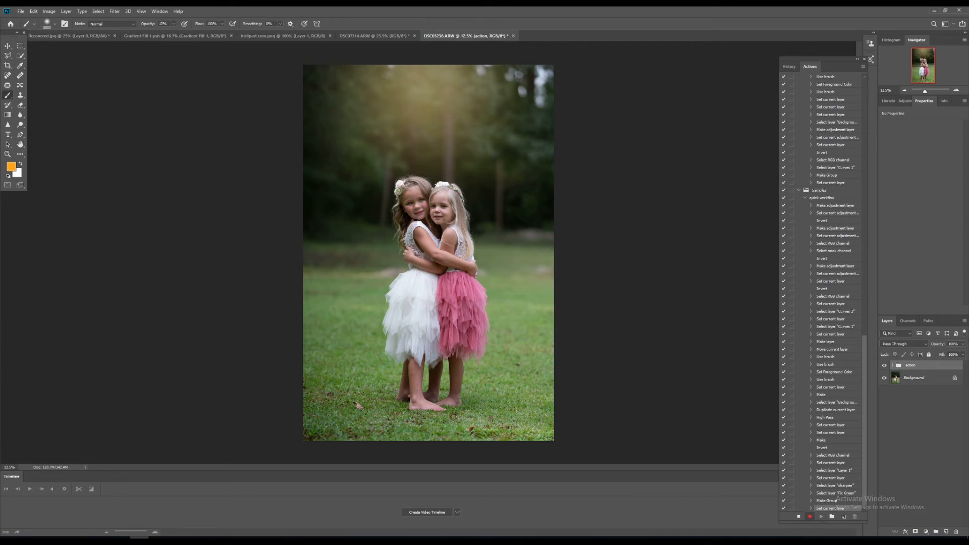
Stop recording the action.
{"action": "left_click", "coordinate": [799, 516]}
Delete the action group and play the quick workflow action on the photo to test it.
{"action": "left_click", "coordinate": [955, 531]}
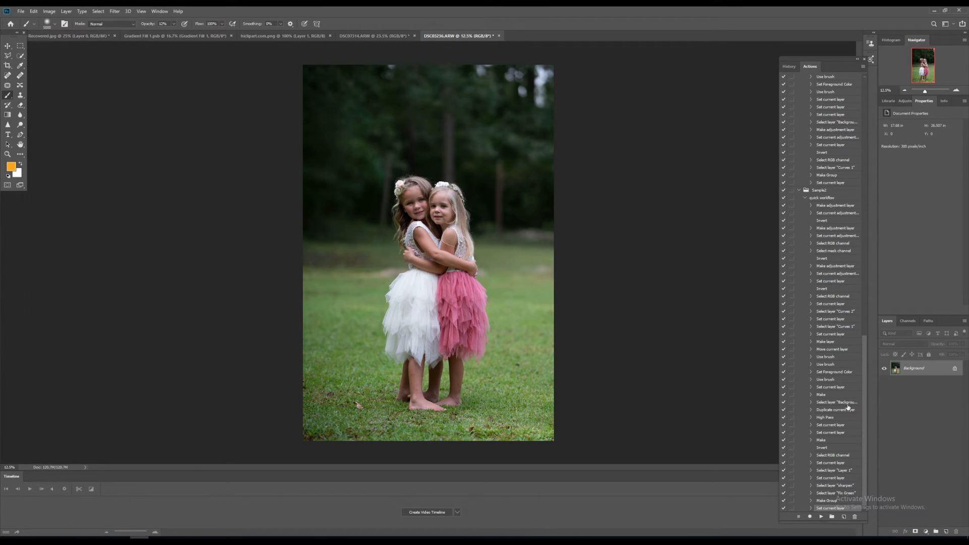
{"action": "scroll", "coordinate": [807, 197], "scroll_direction": "up", "scroll_amount": 10}
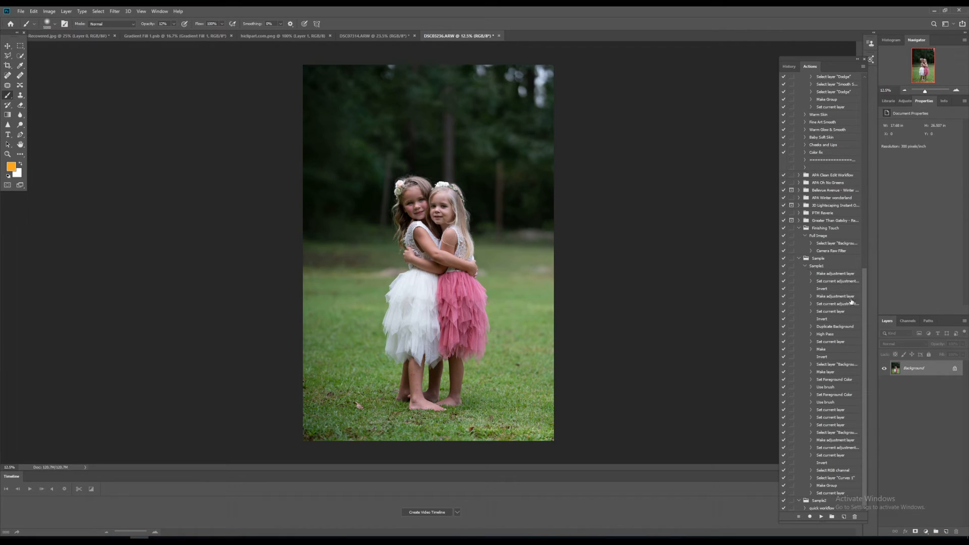
{"action": "left_click", "coordinate": [828, 508]}
{"action": "left_click", "coordinate": [822, 516]}
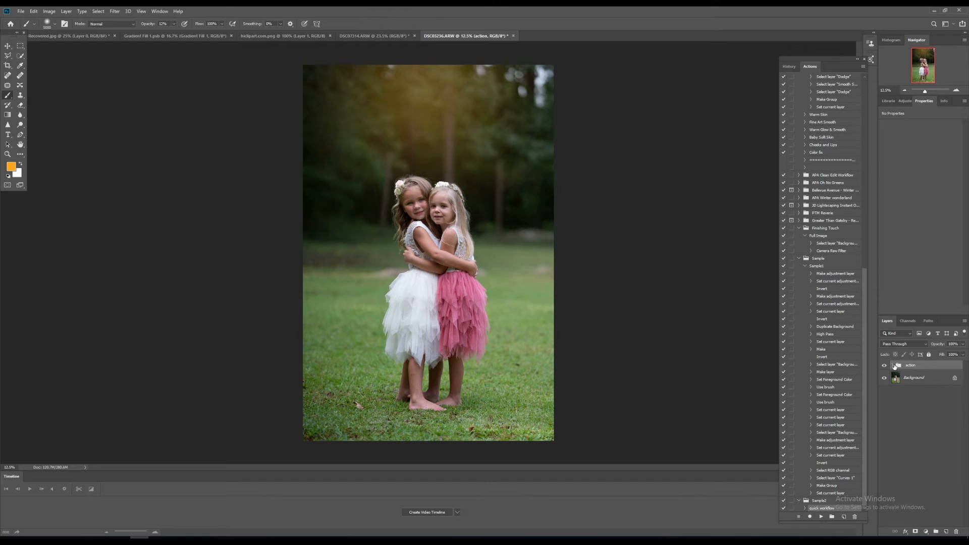
Expand the action group and lower the light layer's opacity.
{"action": "left_click", "coordinate": [894, 365]}
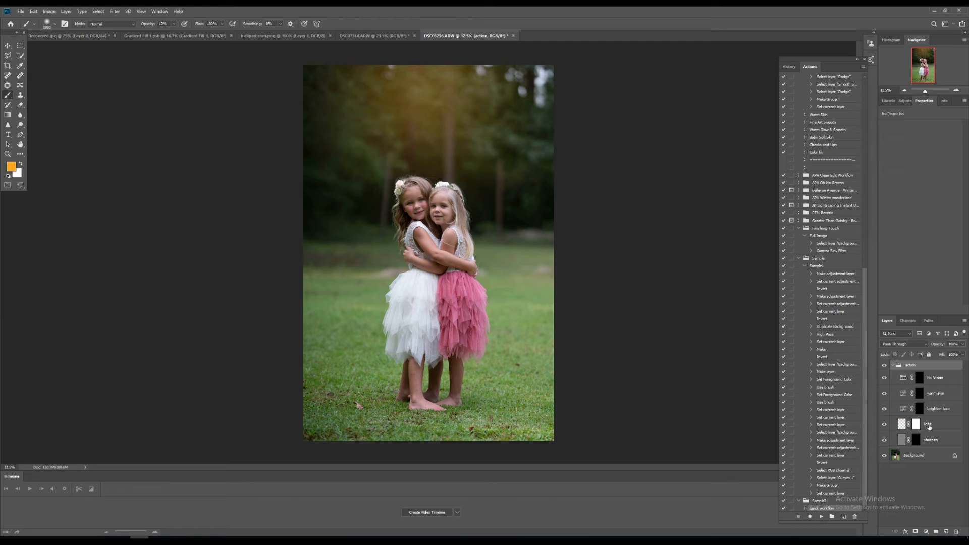
{"action": "left_click", "coordinate": [929, 425]}
{"action": "left_click_drag", "start_coordinate": [963, 345], "coordinate": [944, 354]}
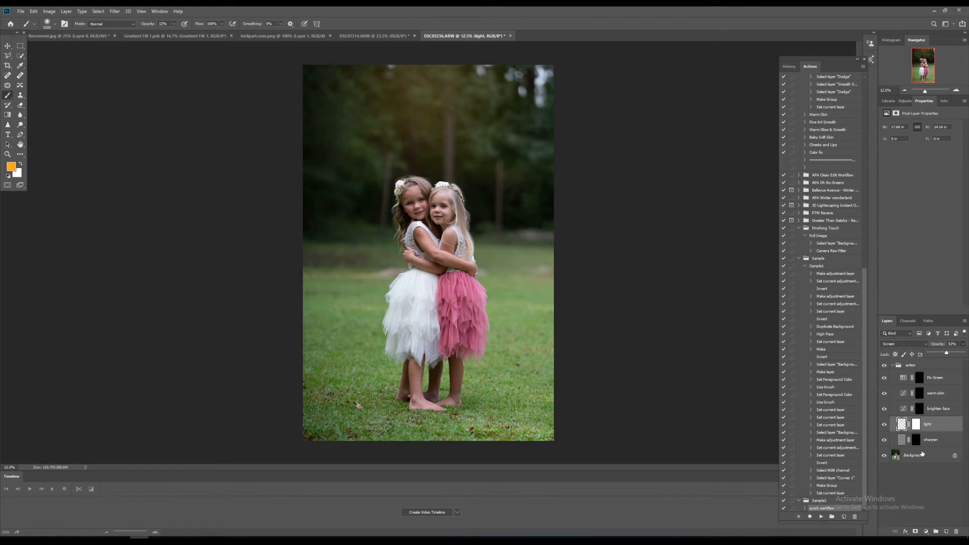
Paint white at 100% brush opacity on the sharpen layer mask over the girls' faces with a smaller brush.
{"action": "left_click", "coordinate": [916, 442]}
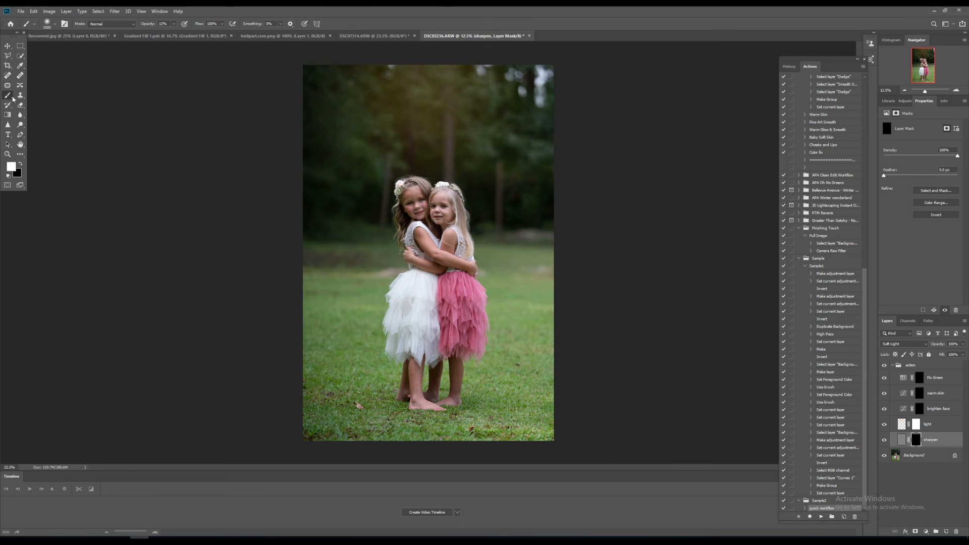
{"action": "key", "text": "bracketleft"}
{"action": "key", "text": "bracketleft"}
{"action": "key", "text": "bracketleft"}
{"action": "key", "text": "bracketleft"}
{"action": "left_click", "coordinate": [174, 24]}
{"action": "left_click_drag", "start_coordinate": [175, 33], "coordinate": [208, 33]}
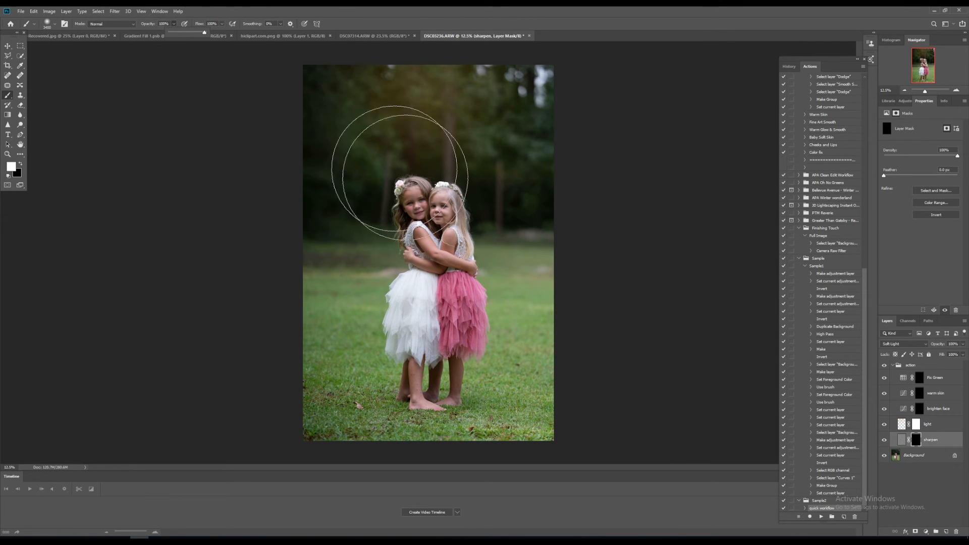
{"action": "left_click", "coordinate": [469, 209]}
{"action": "key", "text": "bracketleft"}
{"action": "key", "text": "bracketleft"}
{"action": "key", "text": "bracketleft"}
{"action": "key", "text": "bracketleft"}
{"action": "key", "text": "bracketleft"}
{"action": "key", "text": "bracketleft"}
{"action": "key", "text": "bracketleft"}
{"action": "key", "text": "bracketleft"}
{"action": "key", "text": "bracketleft"}
{"action": "key", "text": "bracketleft"}
{"action": "key", "text": "bracketleft"}
{"action": "key", "text": "bracketleft"}
{"action": "key", "text": "bracketleft"}
{"action": "left_click_drag", "start_coordinate": [418, 216], "coordinate": [433, 212]}
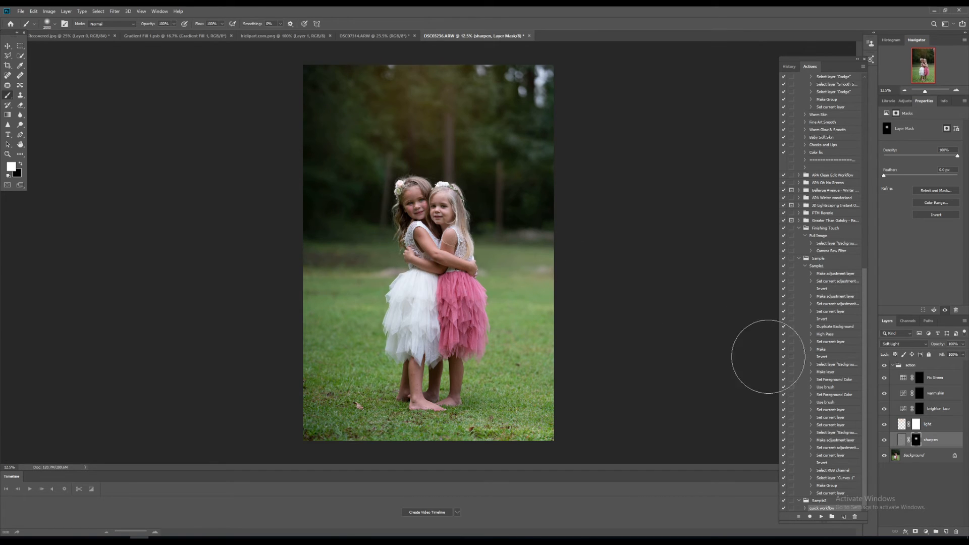
Paint on the brighten face layer mask over a girl's face.
{"action": "left_click", "coordinate": [918, 409]}
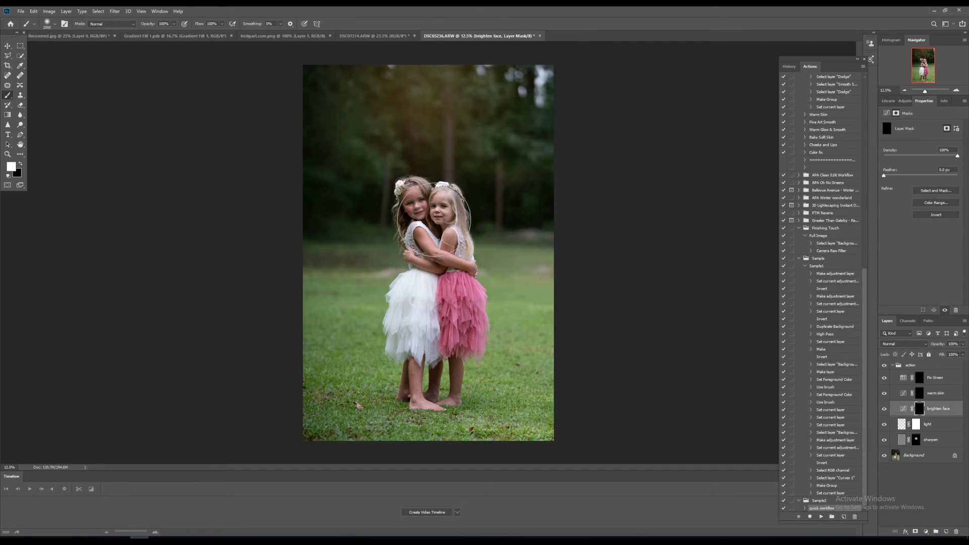
{"action": "left_click", "coordinate": [426, 220]}
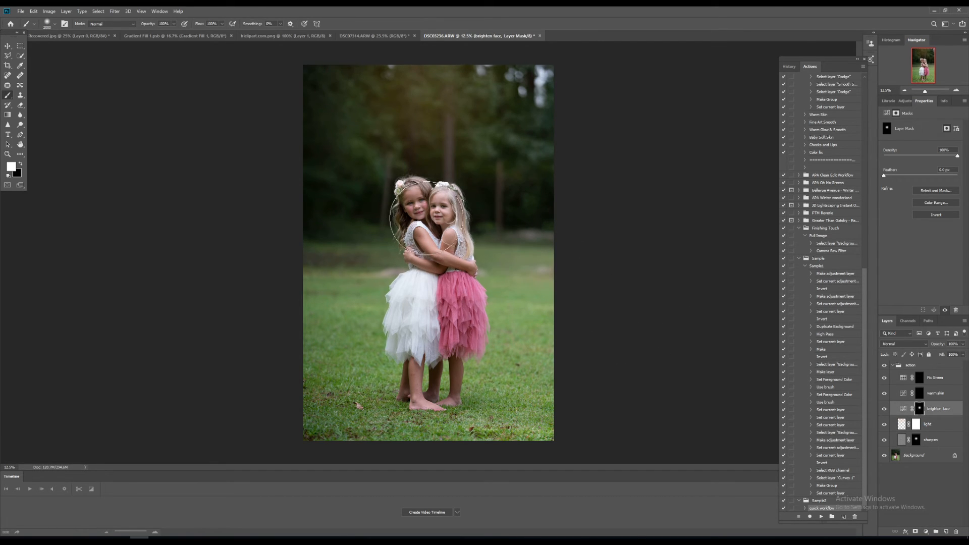
Lower the warm skin layer's opacity.
{"action": "left_click", "coordinate": [920, 394]}
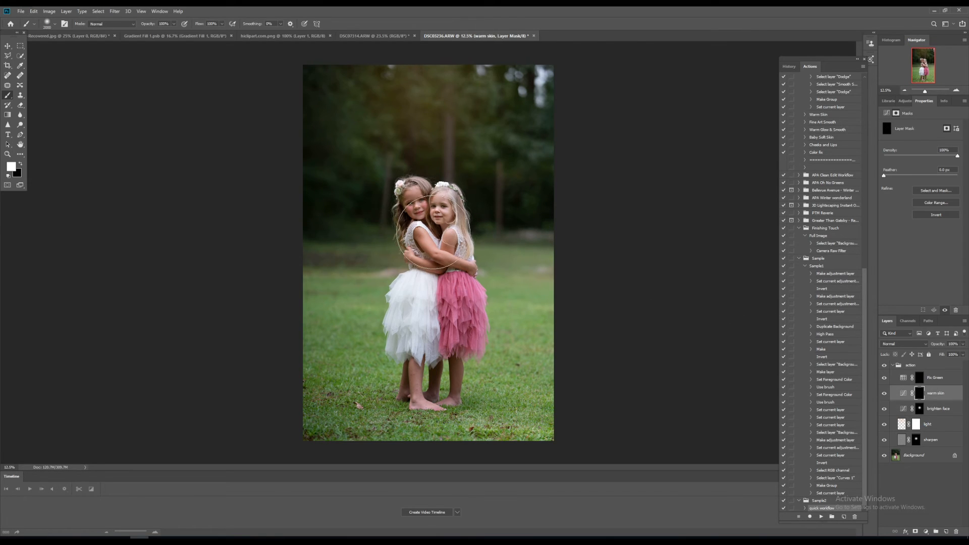
{"action": "left_click", "coordinate": [963, 344]}
{"action": "left_click_drag", "start_coordinate": [962, 352], "coordinate": [950, 355]}
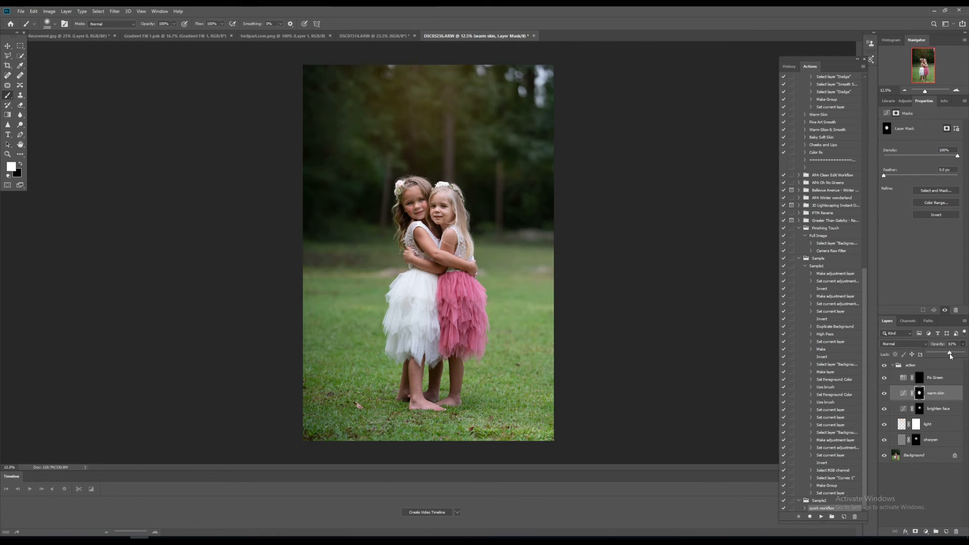
Paint on the Fix Green layer mask over the grass with a larger brush.
{"action": "left_click", "coordinate": [920, 378]}
{"action": "mouse_move", "coordinate": [529, 229]}
{"action": "left_mouse_down"}
{"action": "mouse_move", "coordinate": [523, 366]}
{"action": "mouse_move", "coordinate": [523, 333]}
{"action": "left_mouse_up"}
{"action": "key", "text": "bracketright"}
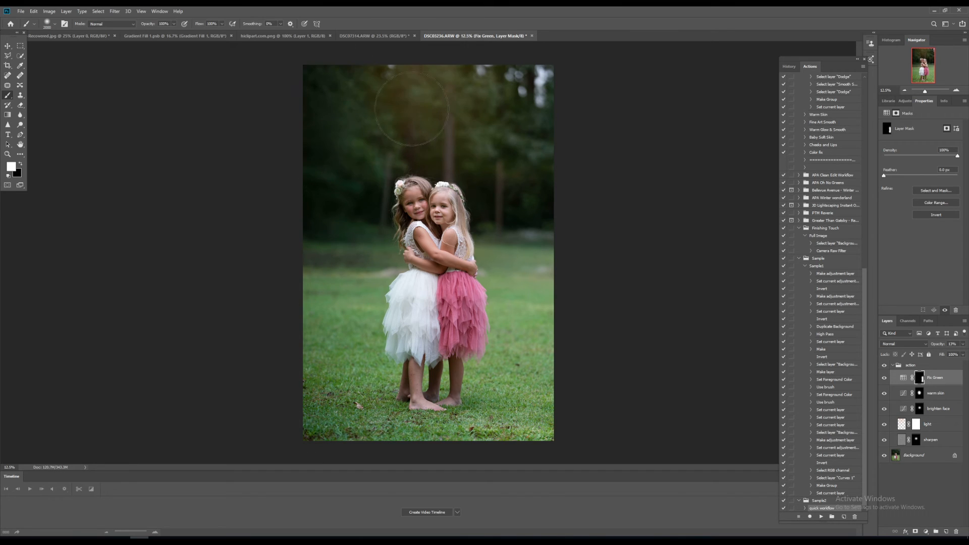
{"action": "mouse_move", "coordinate": [570, 233]}
{"action": "left_mouse_down"}
{"action": "mouse_move", "coordinate": [538, 195]}
{"action": "mouse_move", "coordinate": [498, 454]}
{"action": "mouse_move", "coordinate": [479, 451]}
{"action": "left_mouse_up"}
Collapse the action group and toggle its visibility to compare before and after.
{"action": "left_click", "coordinate": [892, 366]}
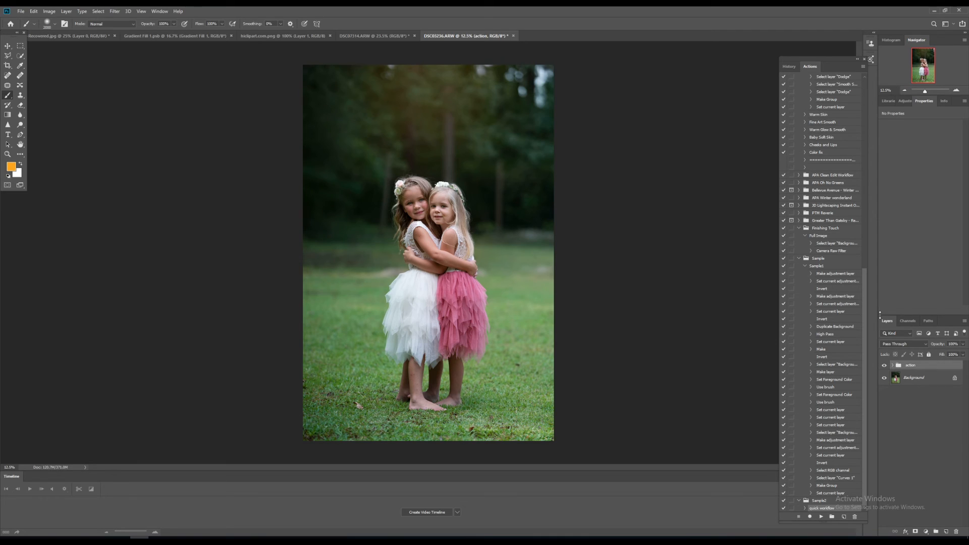
{"action": "type", "text": "w"}
{"action": "left_click", "coordinate": [884, 366]}
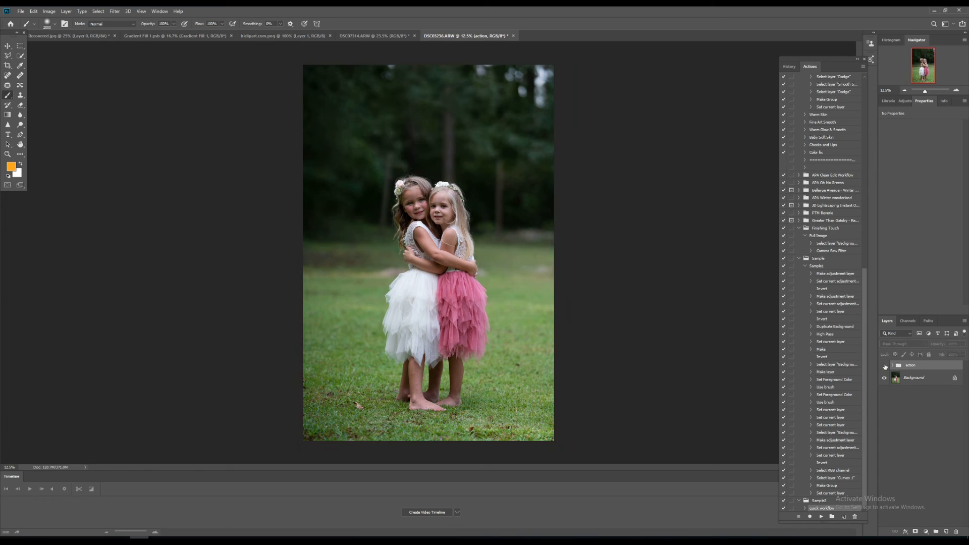
{"action": "left_click", "coordinate": [884, 366]}
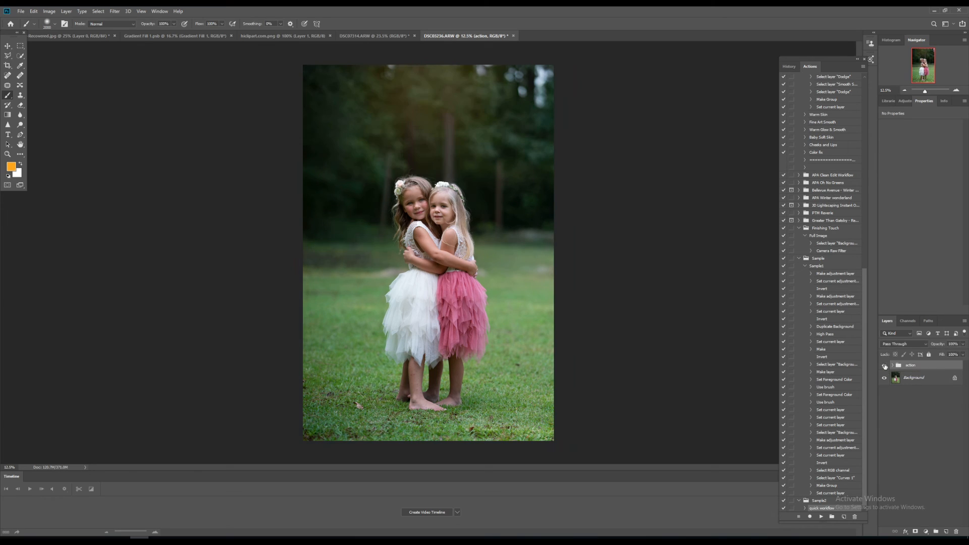